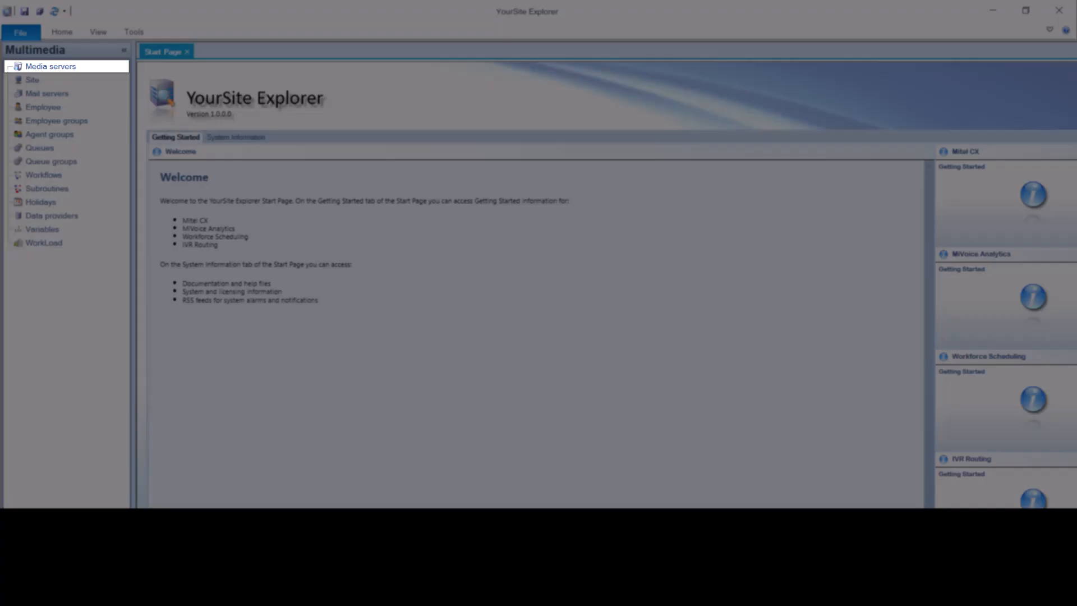
- Add a Chat media server named "Chat" with the auto response username "Chatbot"
click(120, 67)
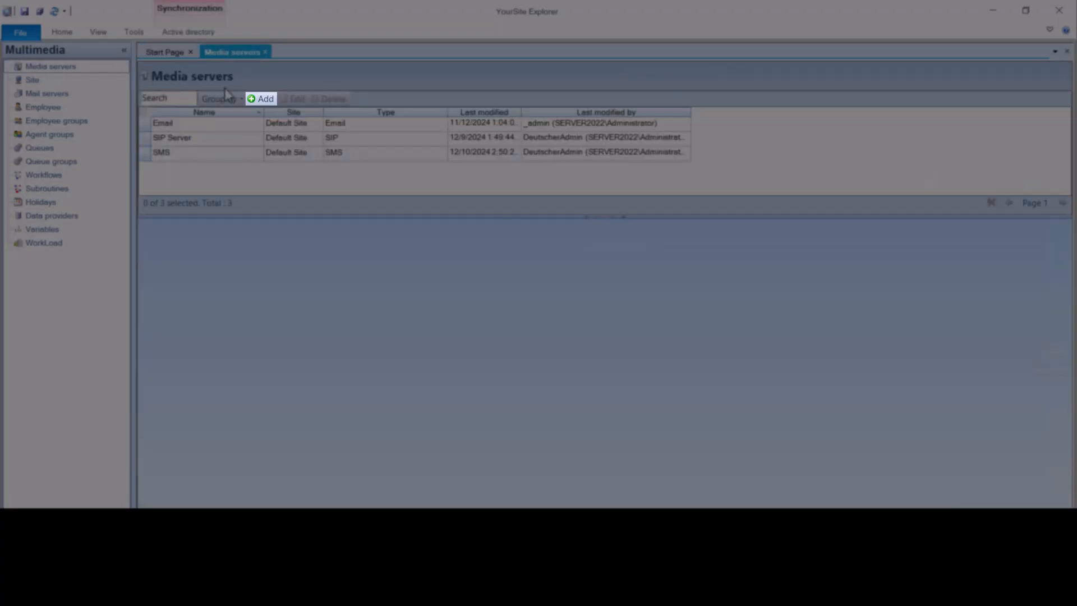
click(262, 99)
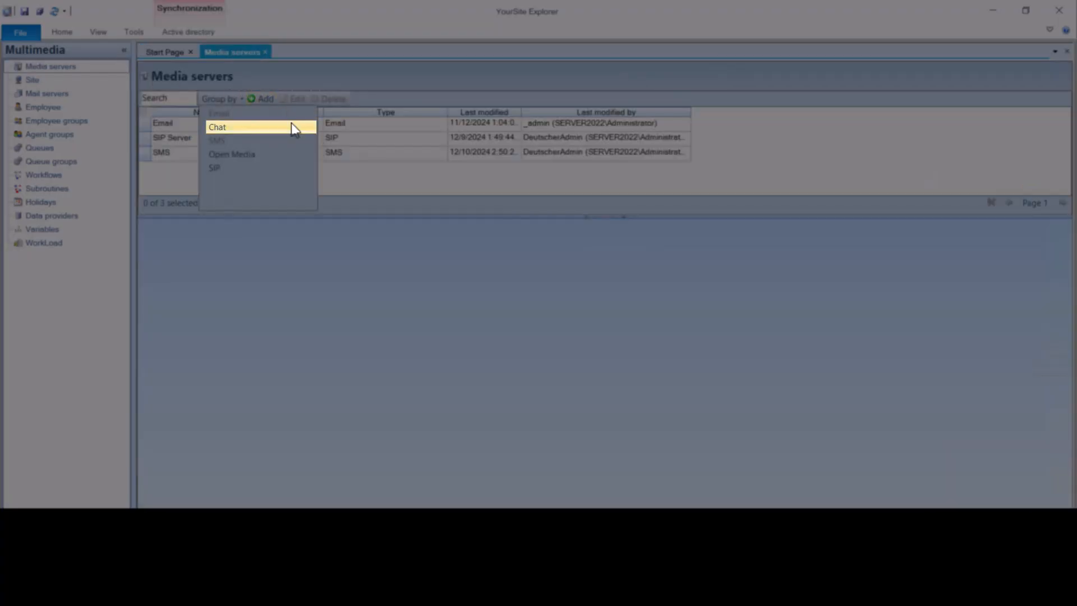
click(295, 127)
click(299, 136)
text(Chat)
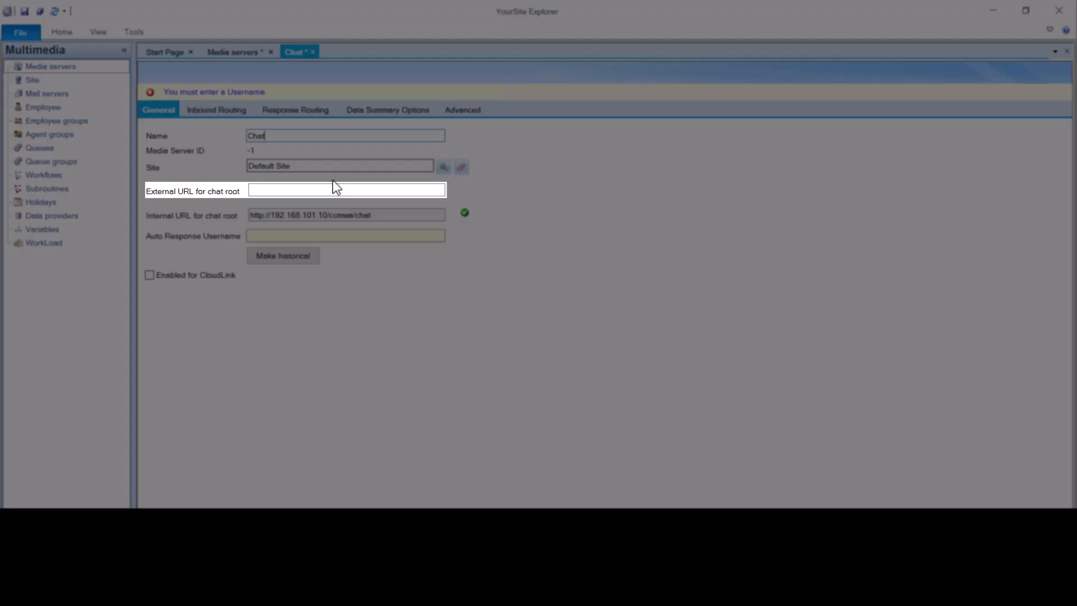
click(362, 235)
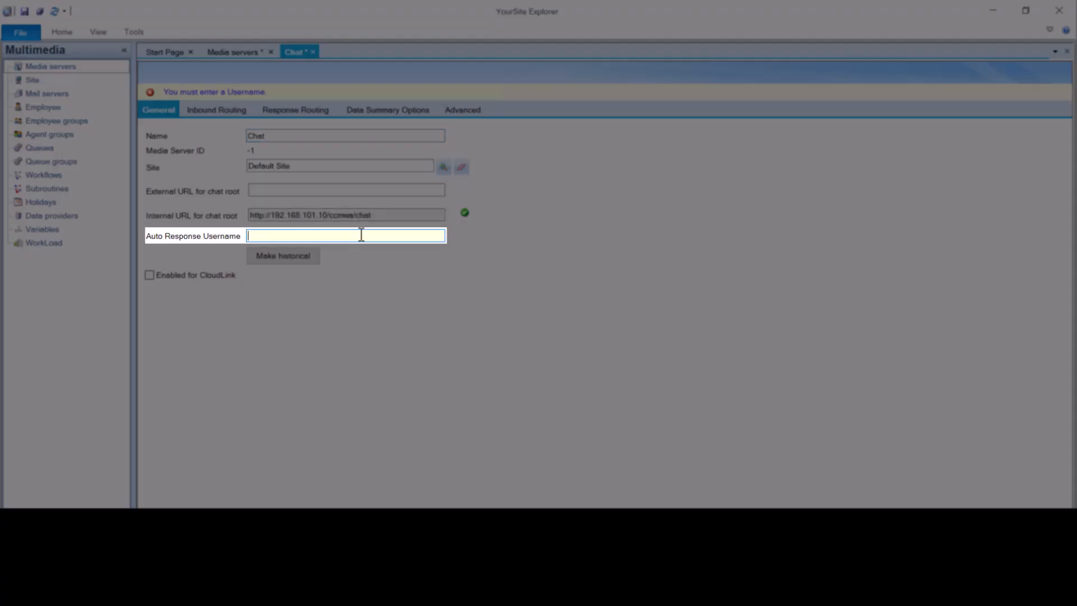
text(Chatbot)
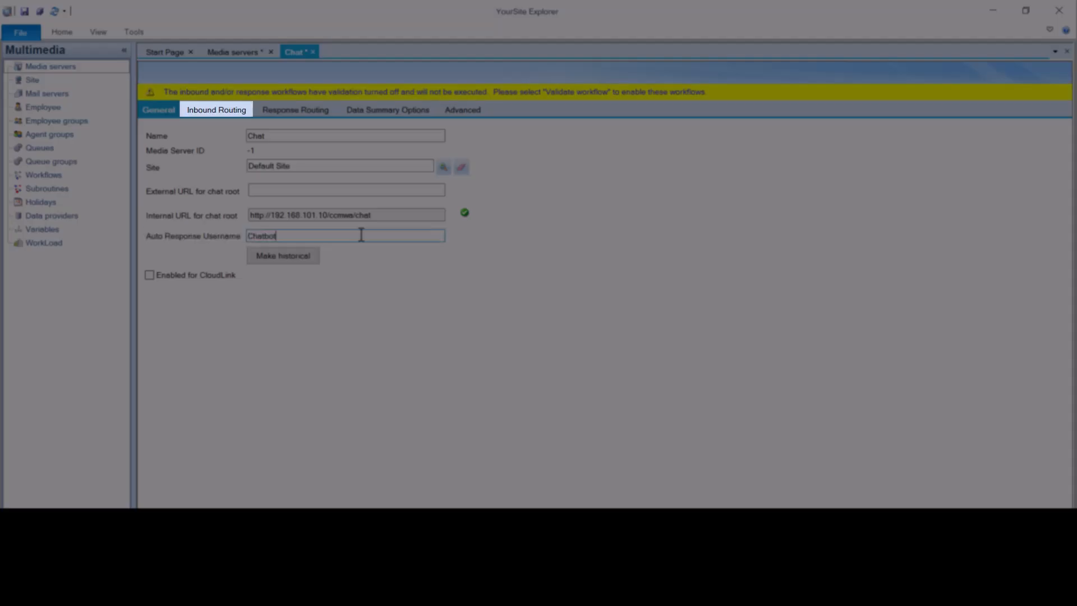
- Enable workflow validation in the properties of the chat server's inbound routing workflow
click(247, 112)
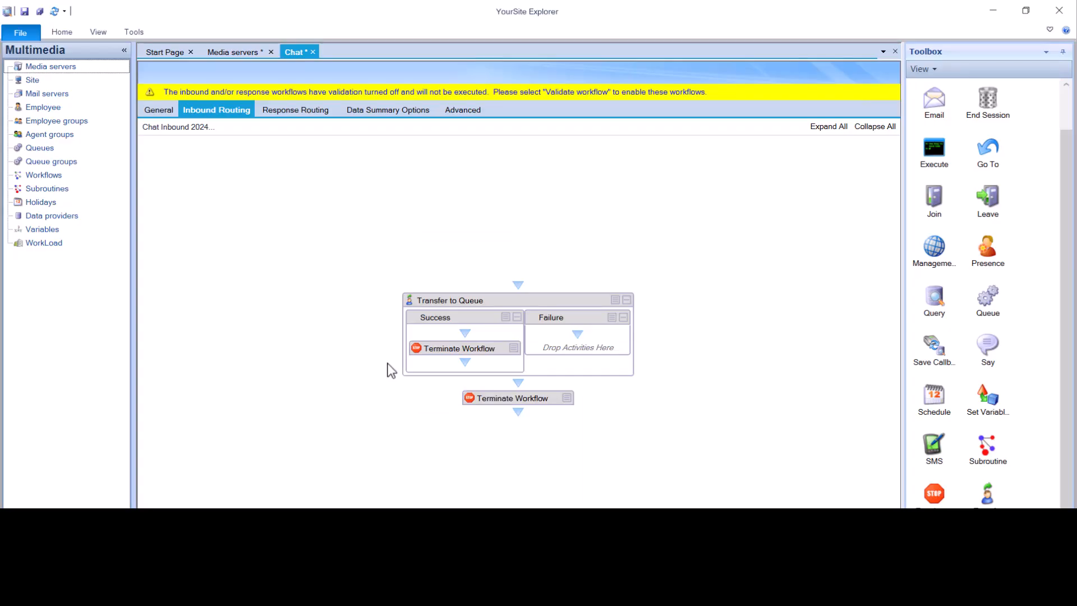
right_click(306, 245)
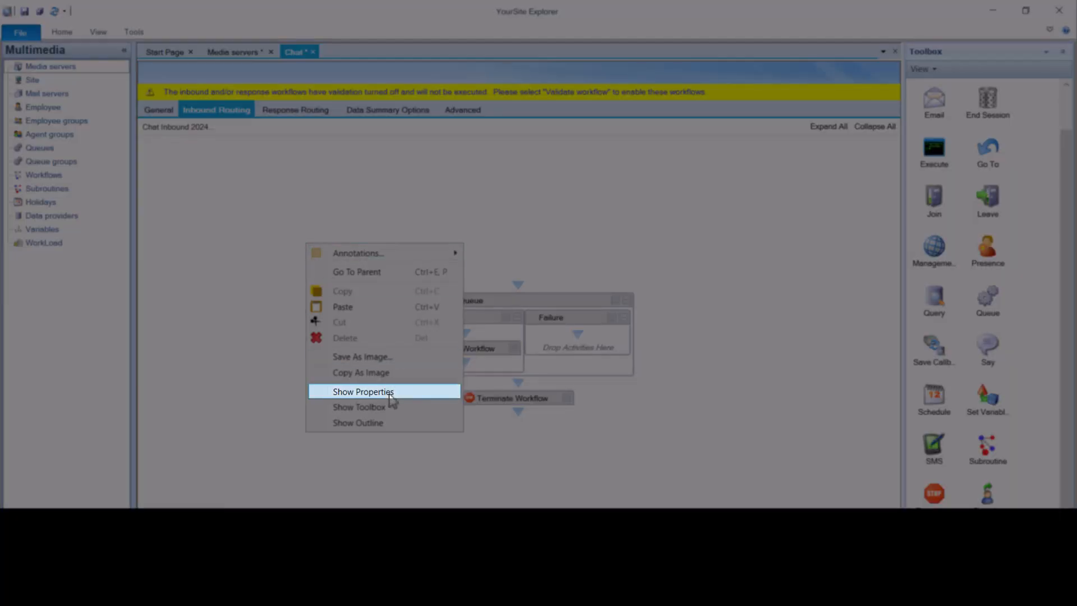
click(391, 392)
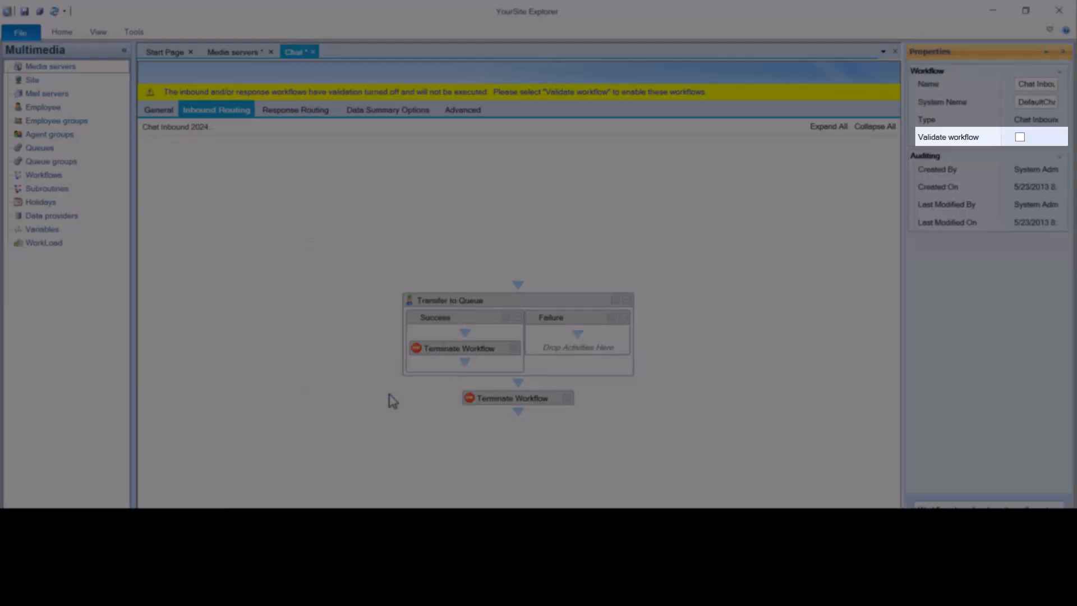
click(1019, 138)
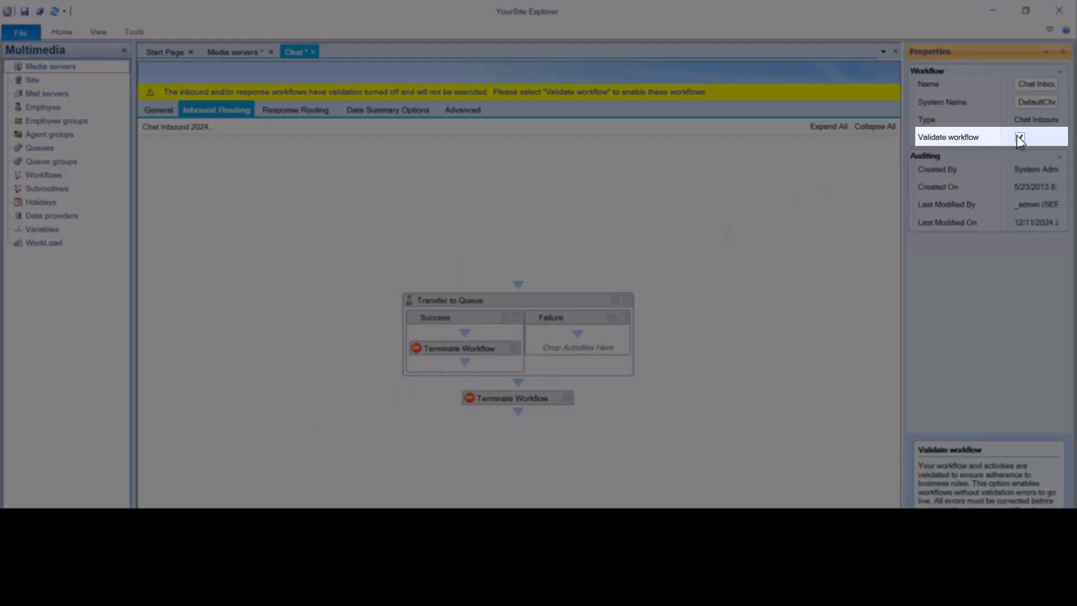
- Insert an Ask activity above the Transfer to Queue activity in the inbound routing workflow
right_click(675, 152)
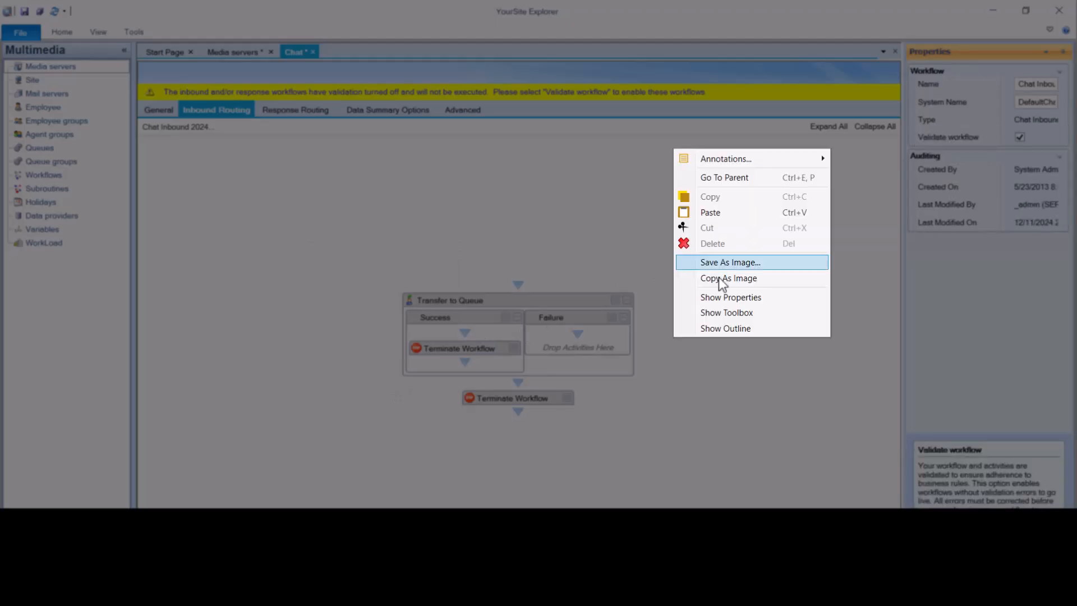
click(714, 314)
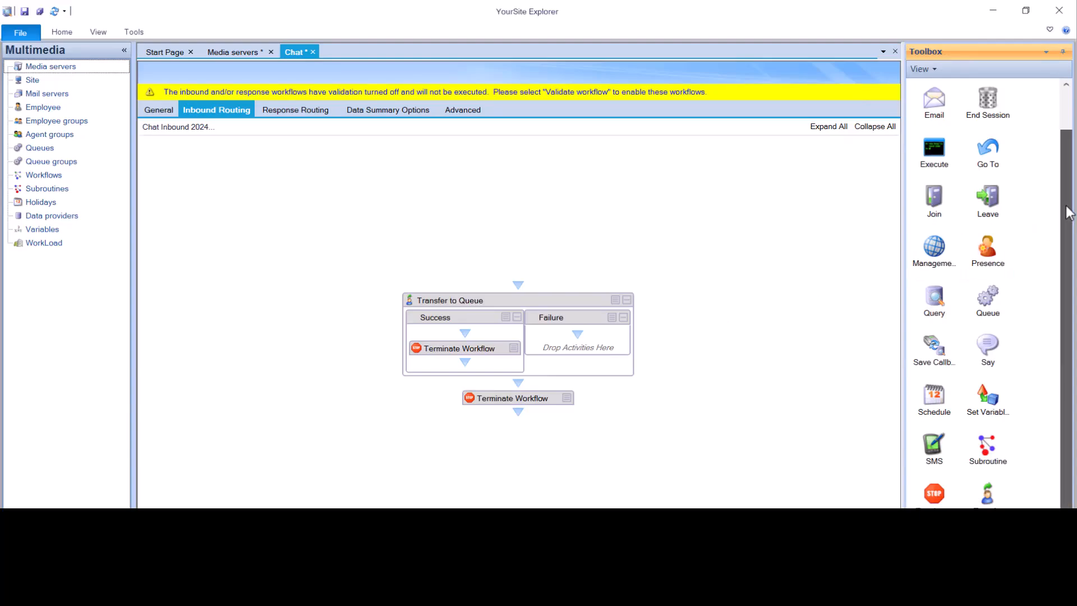
drag(1068, 212, 1049, 147)
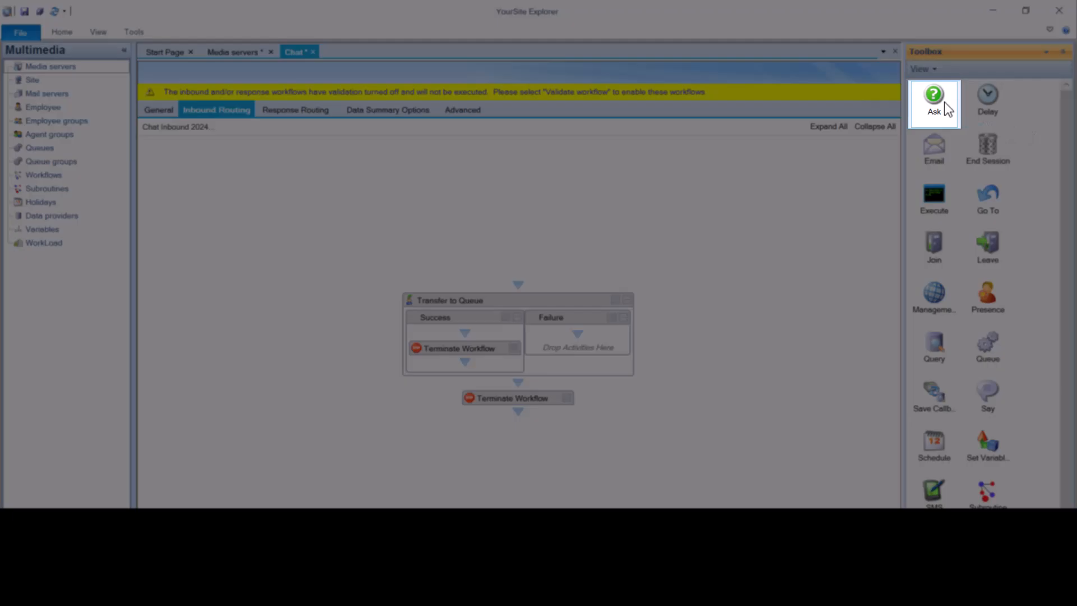
drag(947, 109, 524, 292)
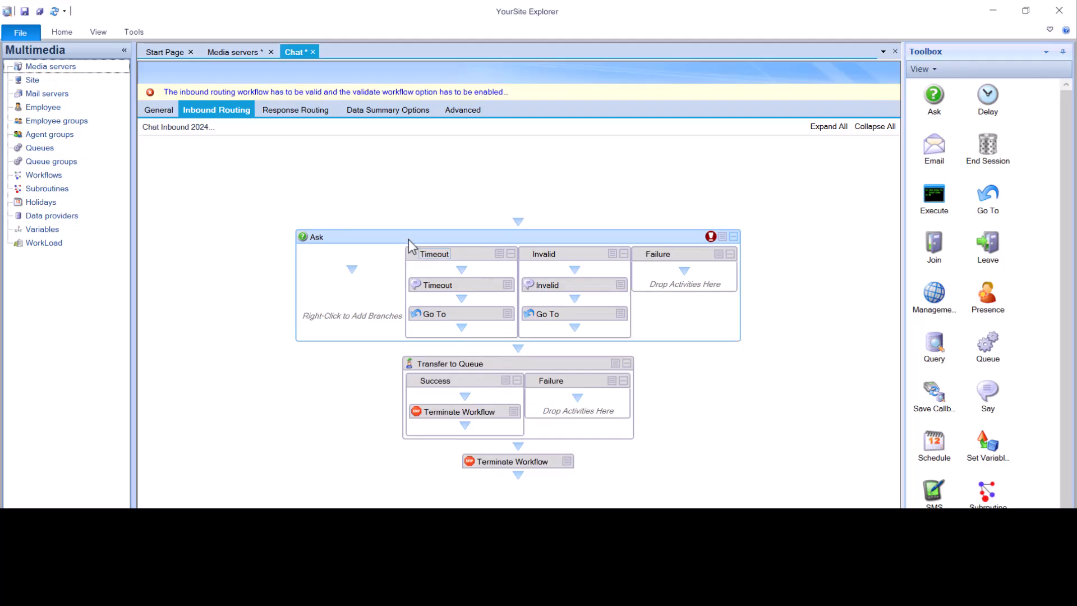
- Set the Ask activity's question to "Do you wish to speak to Sales or Support?"
right_click(389, 234)
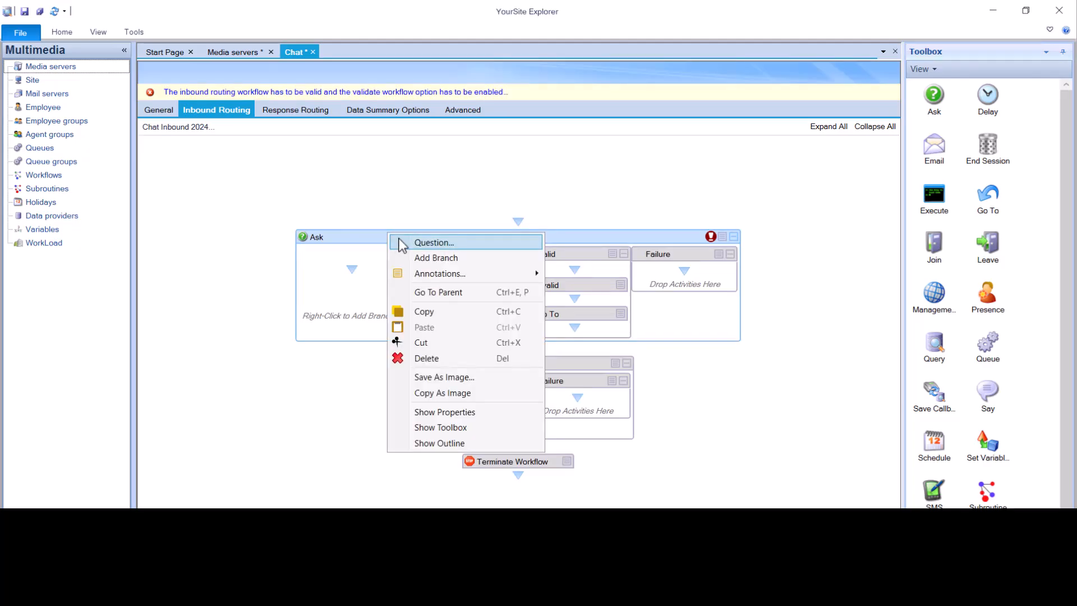
click(434, 243)
text(Do you wish )
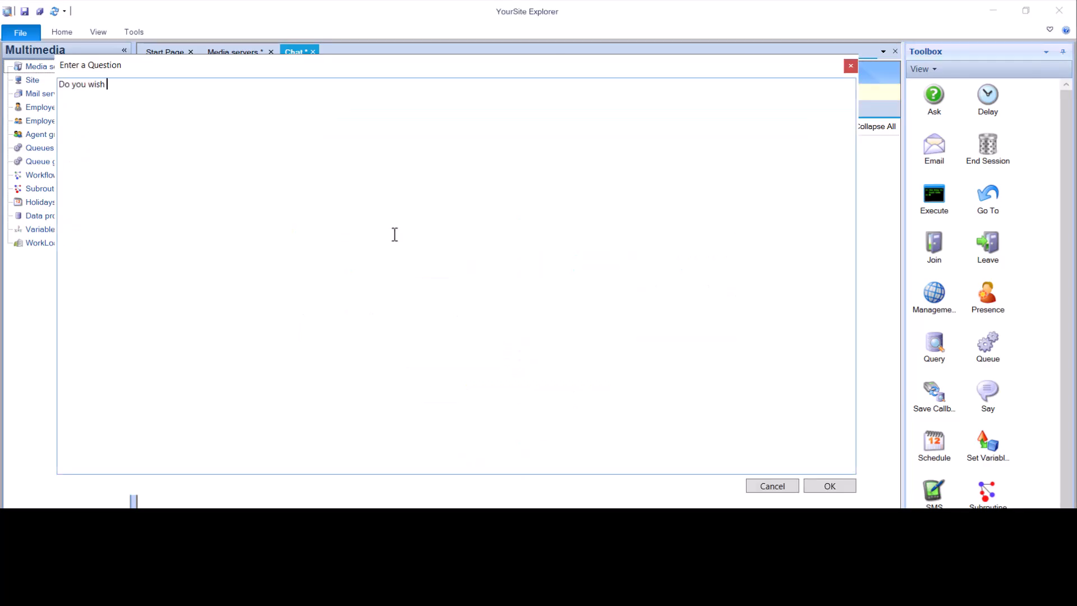
text(to speak to Sales or Support?)
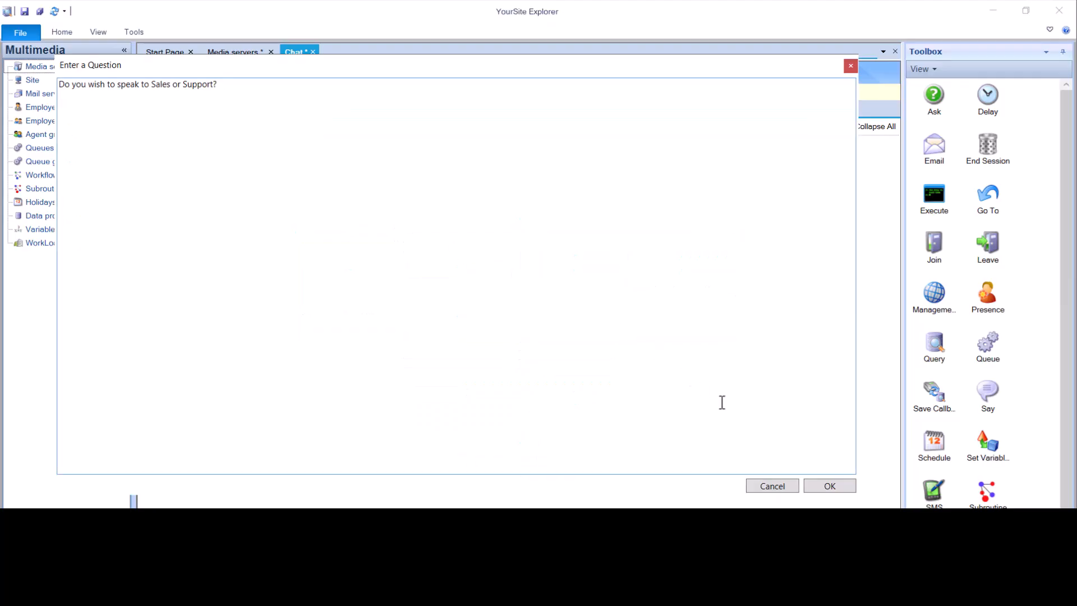
click(829, 486)
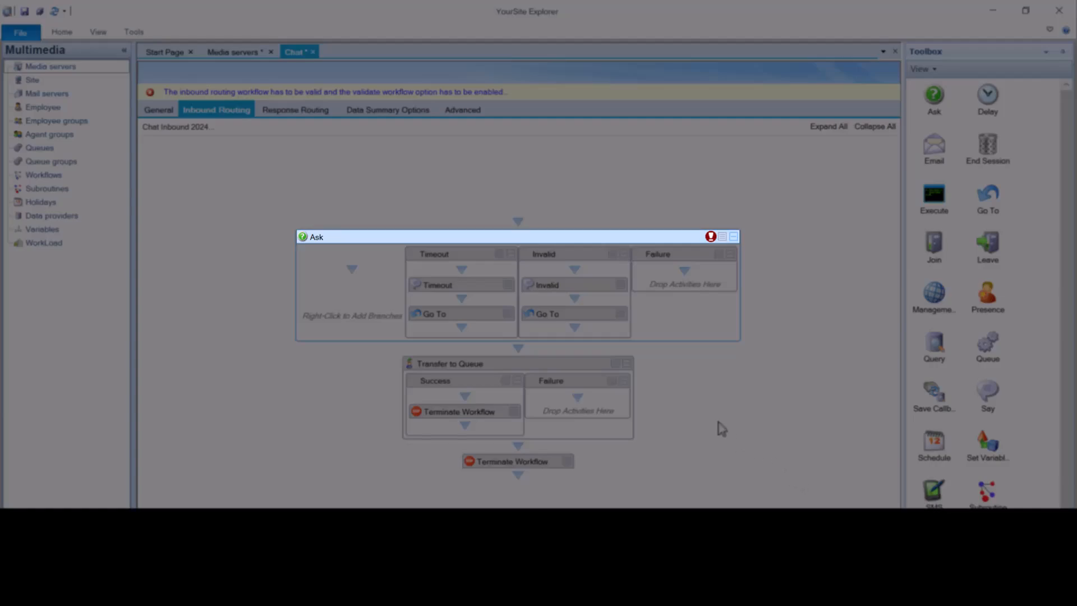
- Add a branch to the Ask activity with the condition LastDataCollected = Sales
right_click(573, 241)
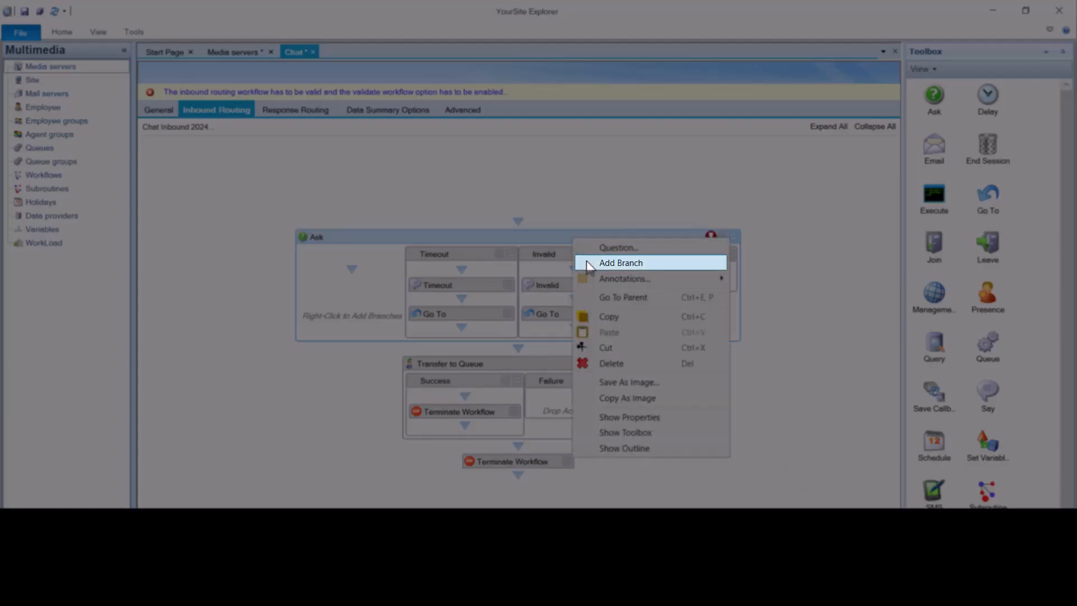
click(588, 262)
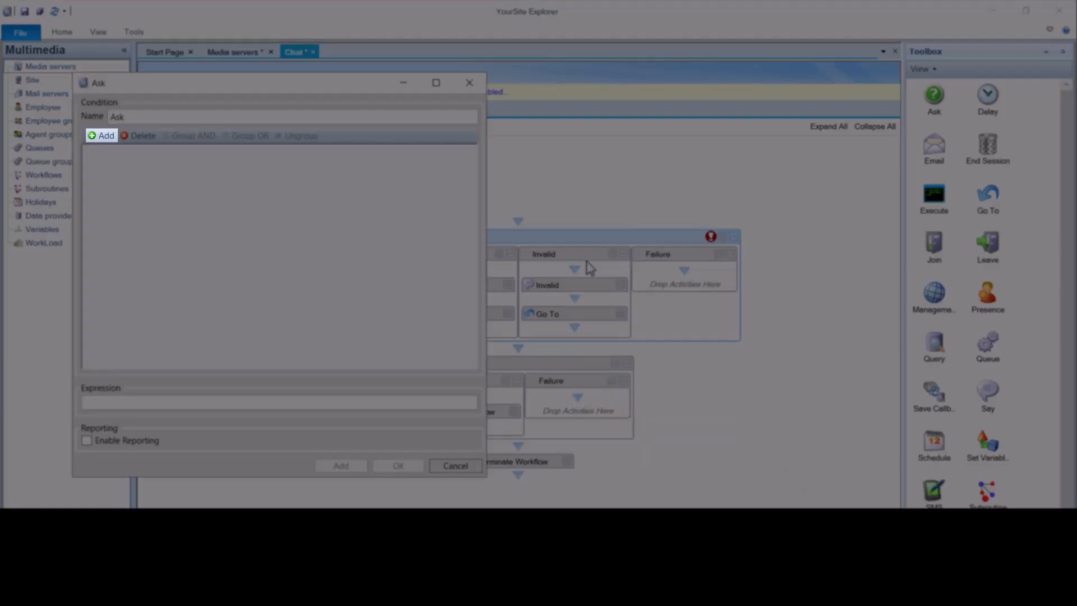
click(107, 137)
click(334, 156)
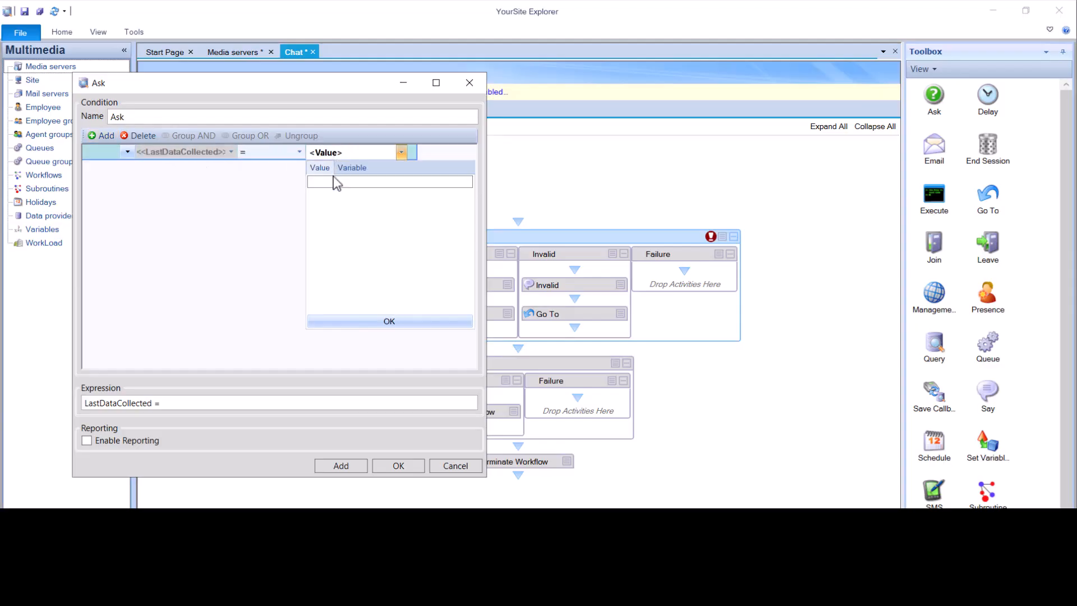
click(334, 183)
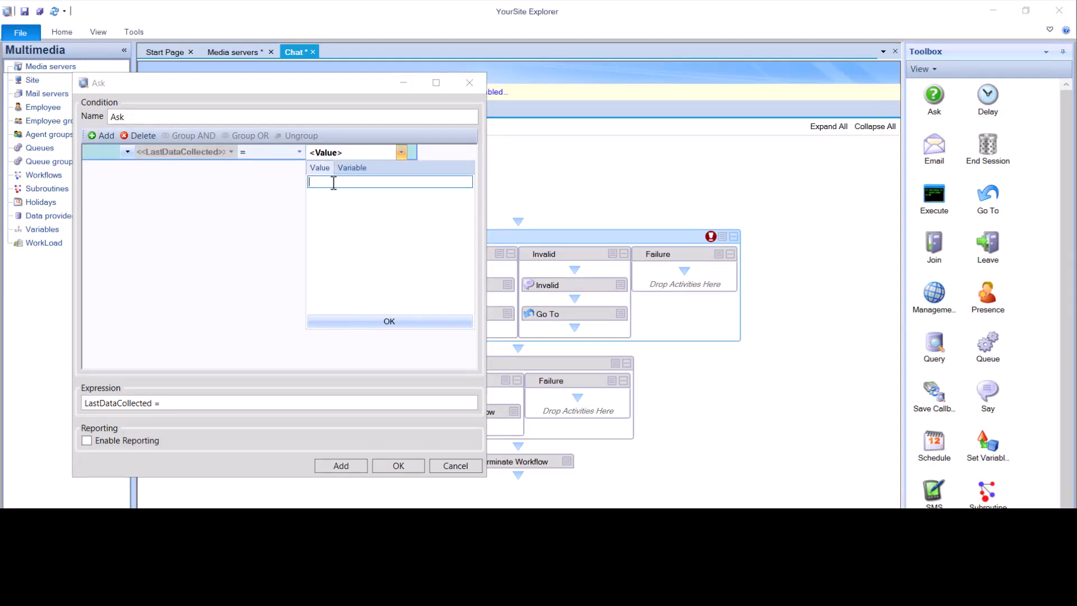
text(Sales)
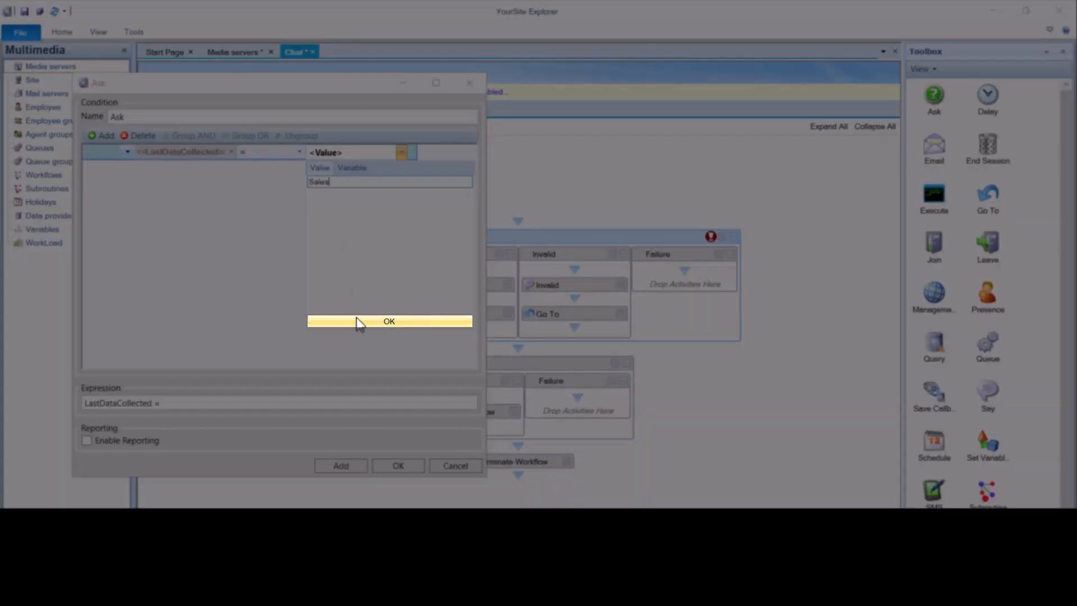
click(360, 323)
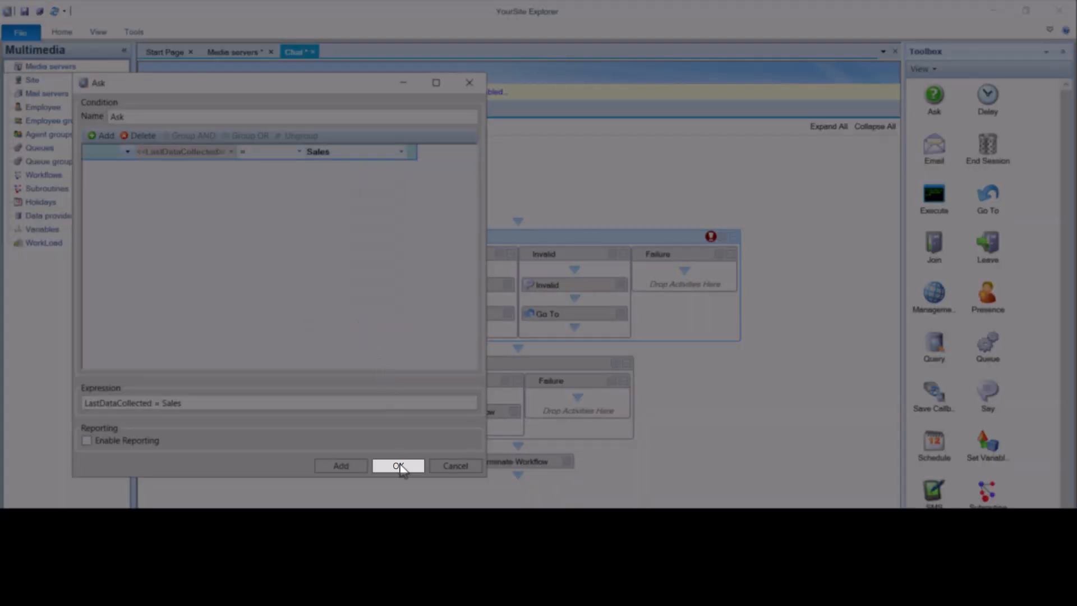
click(400, 466)
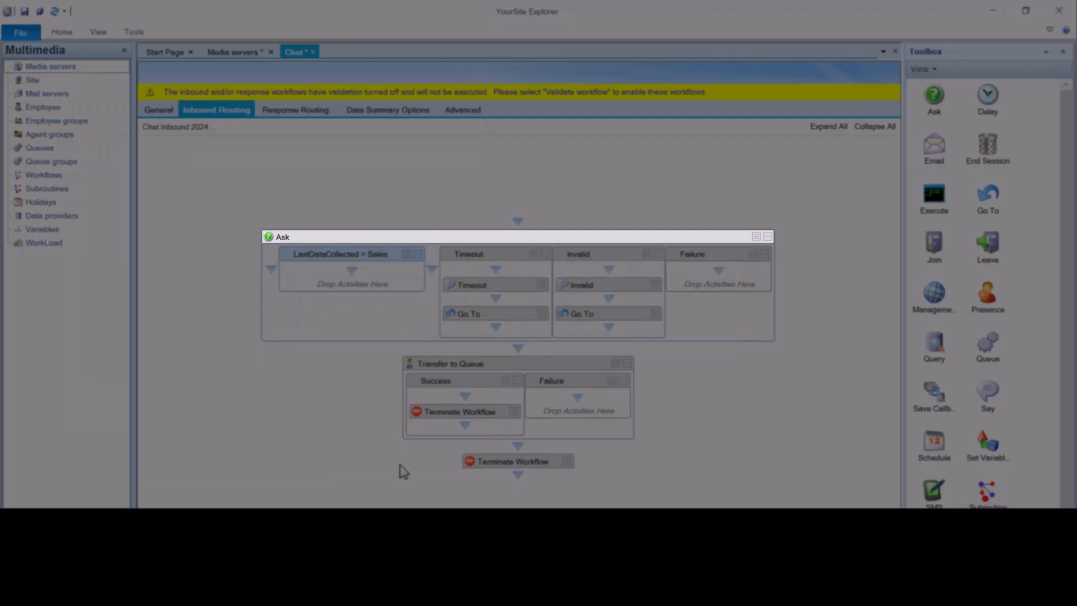
- Add a second branch to the Ask activity with the condition LastDataCollected = Support
right_click(403, 239)
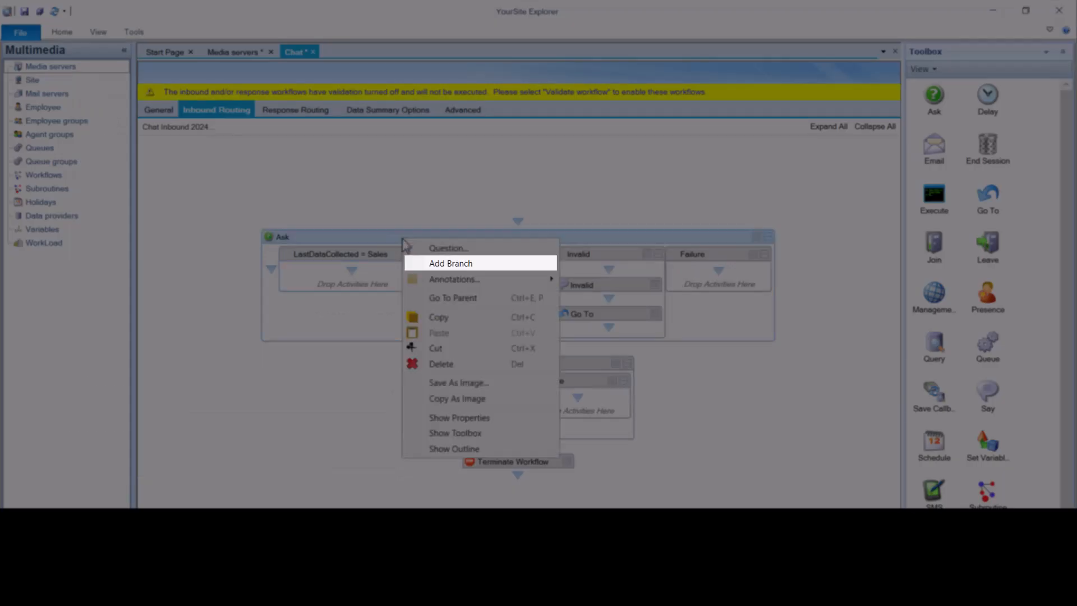
click(452, 265)
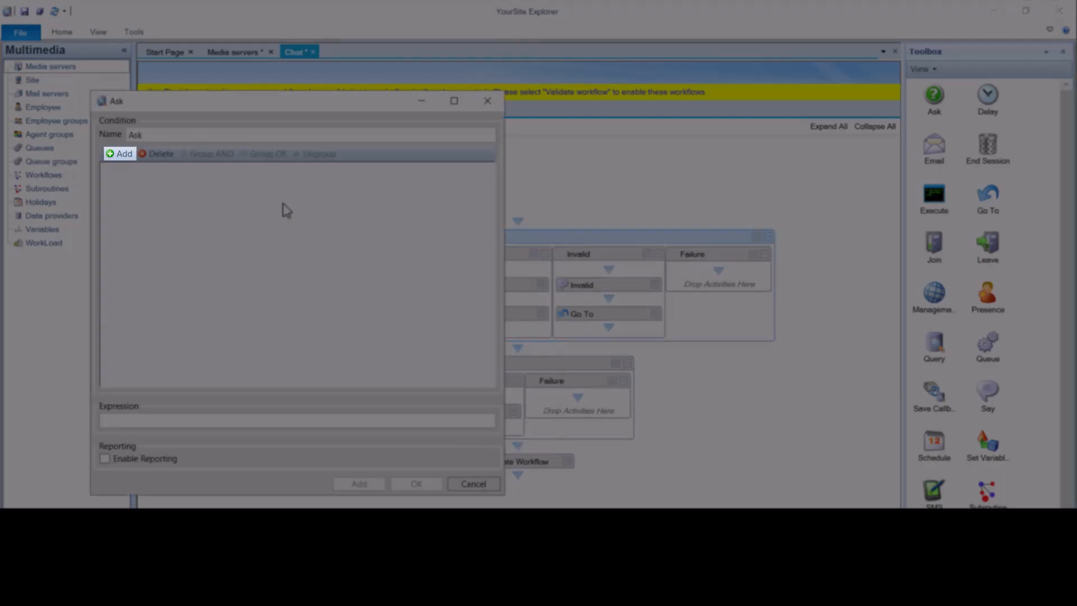
click(125, 154)
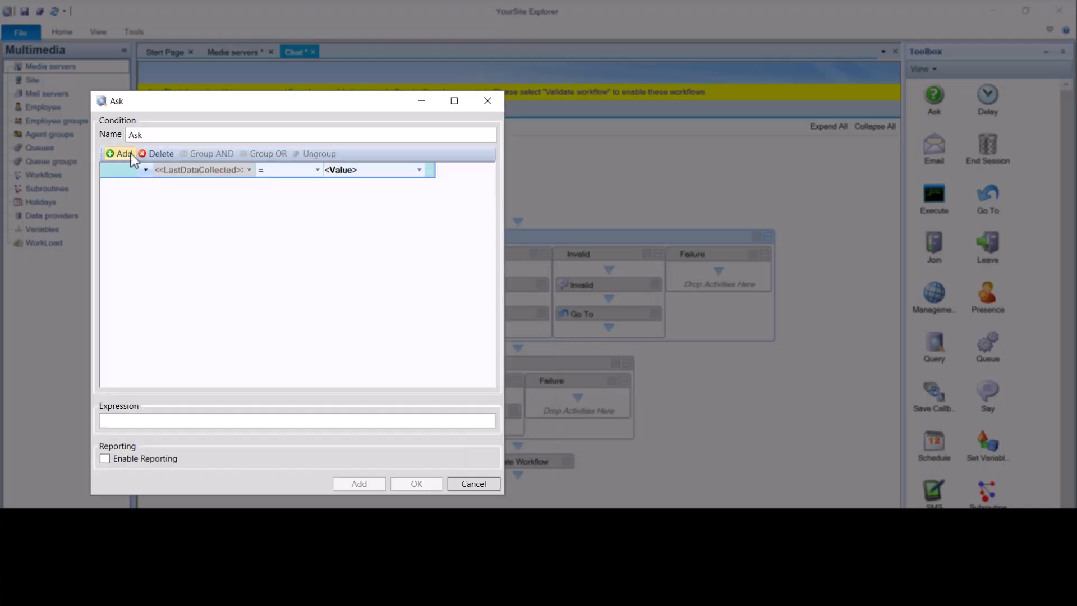
click(359, 174)
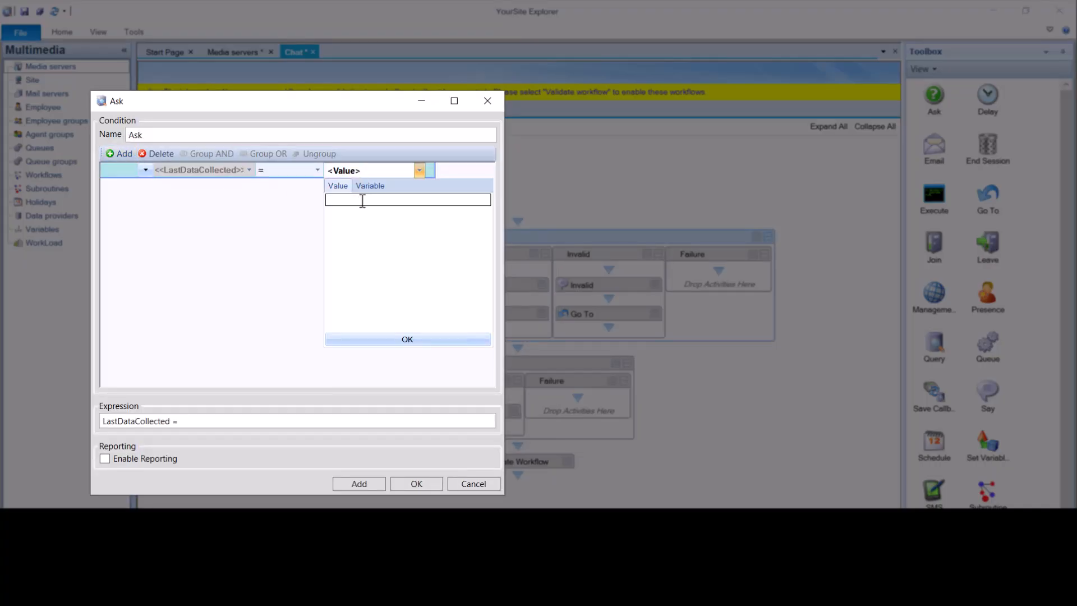
click(362, 201)
text(Support)
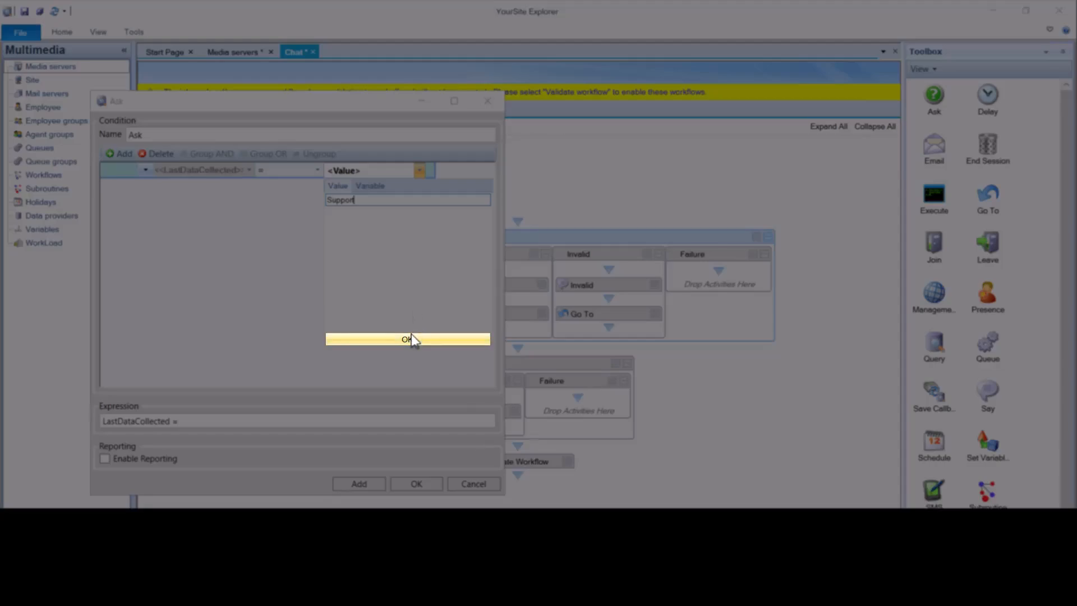
click(411, 337)
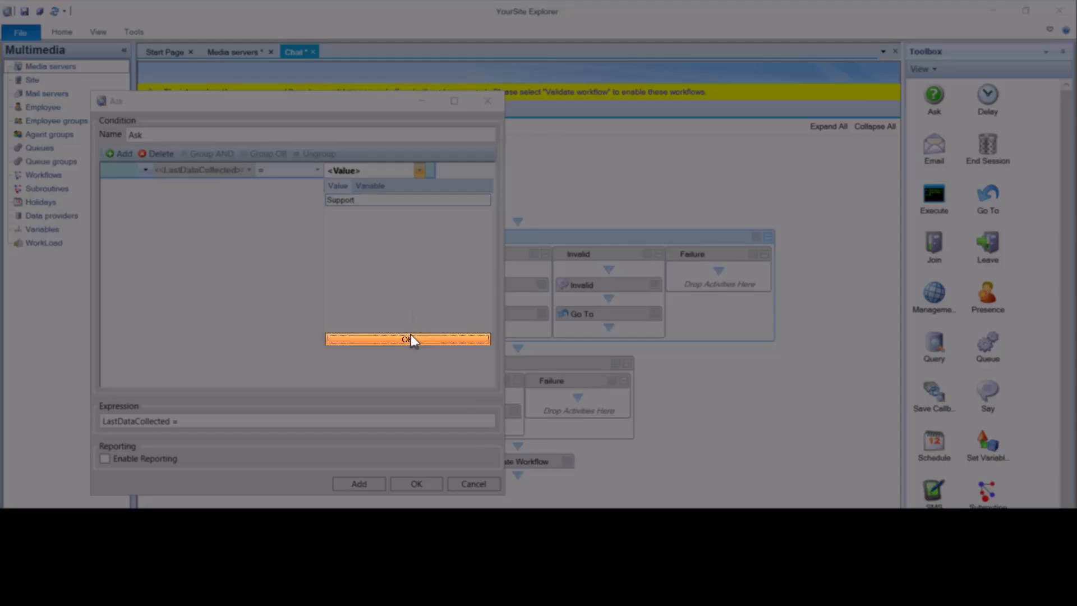
click(418, 485)
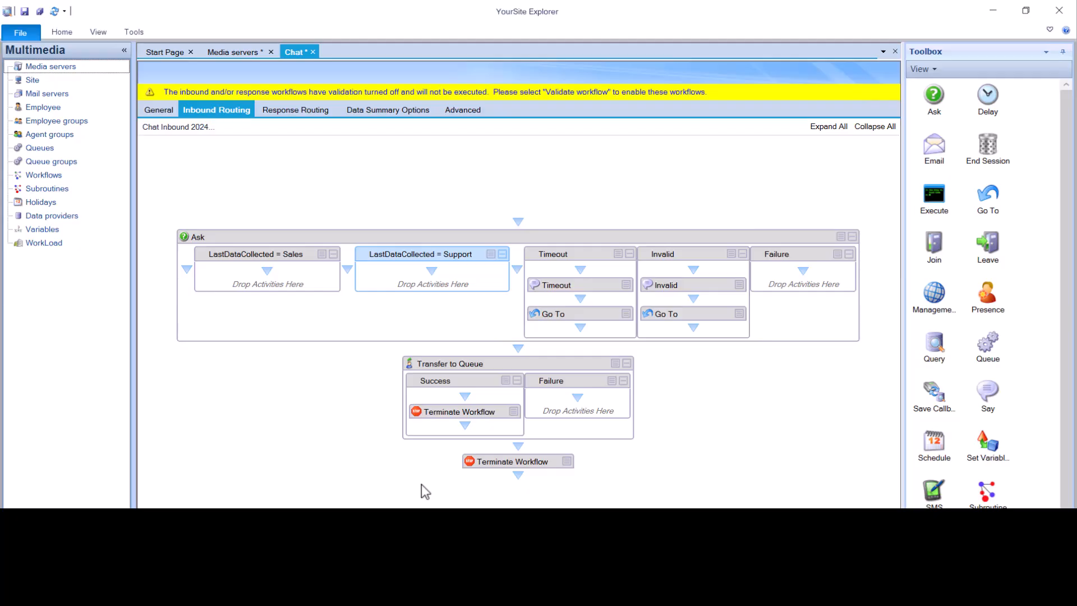
- Replace the Transfer to Queue activity below Ask with a Transfer activity in each of the Sales and Support branches
click(411, 365)
key(Delete)
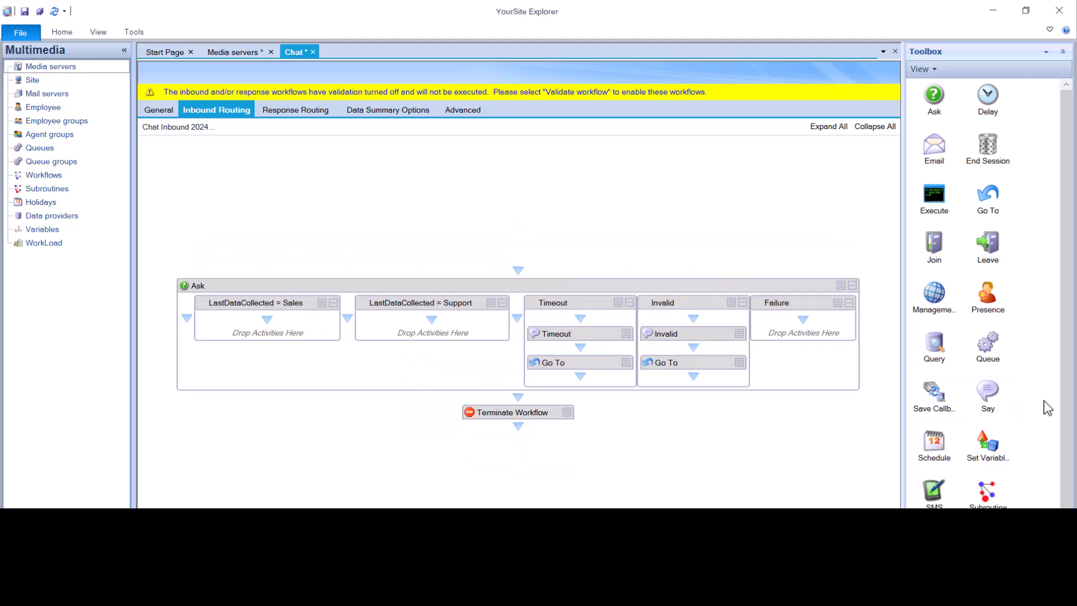
scroll(1067, 409, down, 1)
drag(987, 492, 274, 322)
drag(988, 493, 482, 295)
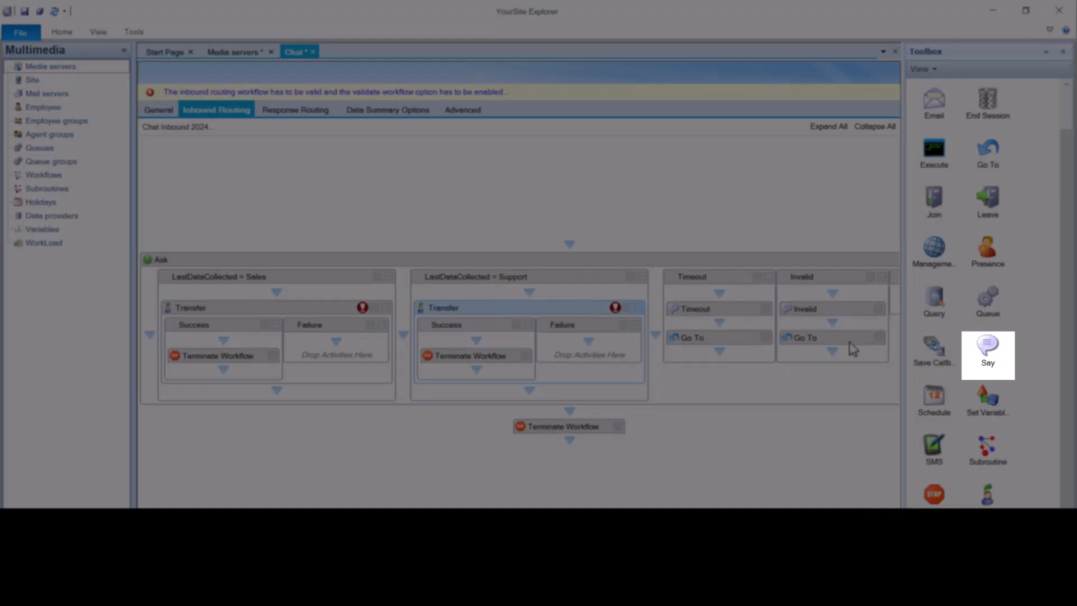
- Add a Say activity above Transfer in the Support branch with the message "Transferring you now"
drag(973, 356, 501, 291)
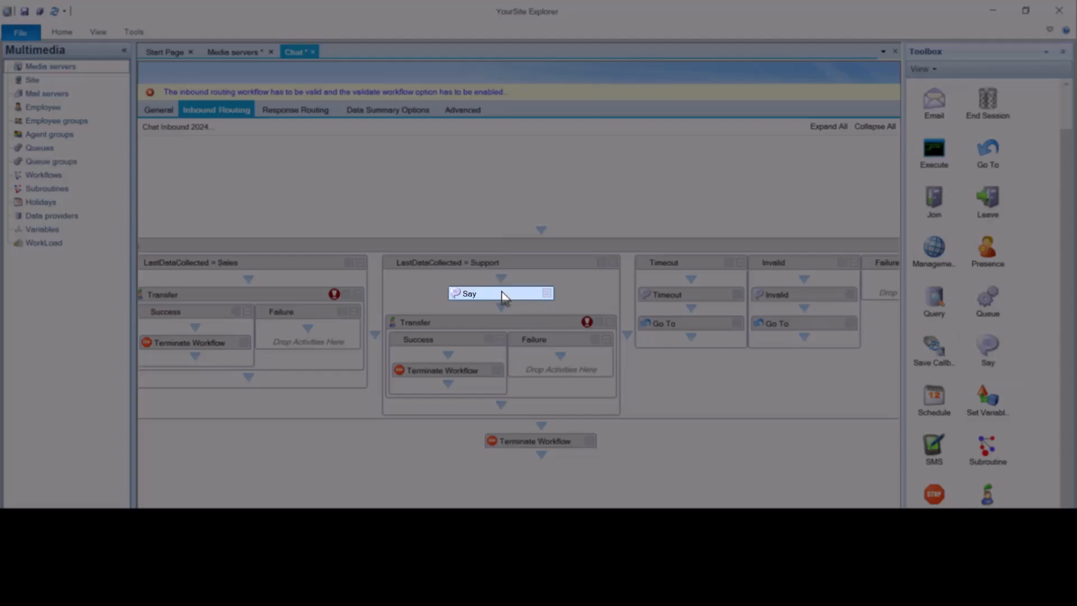
right_click(504, 295)
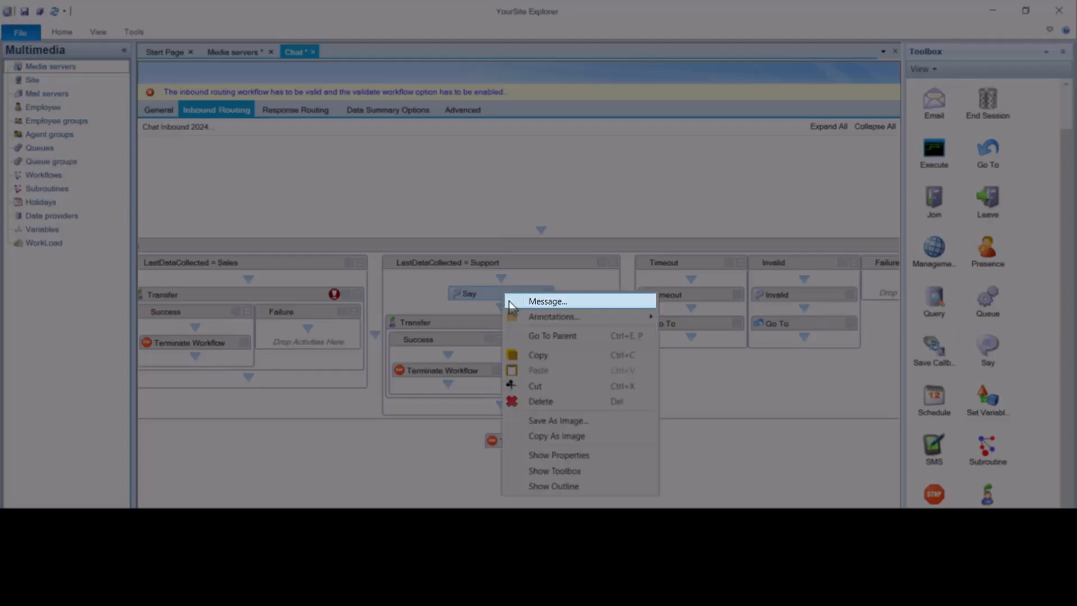
click(510, 303)
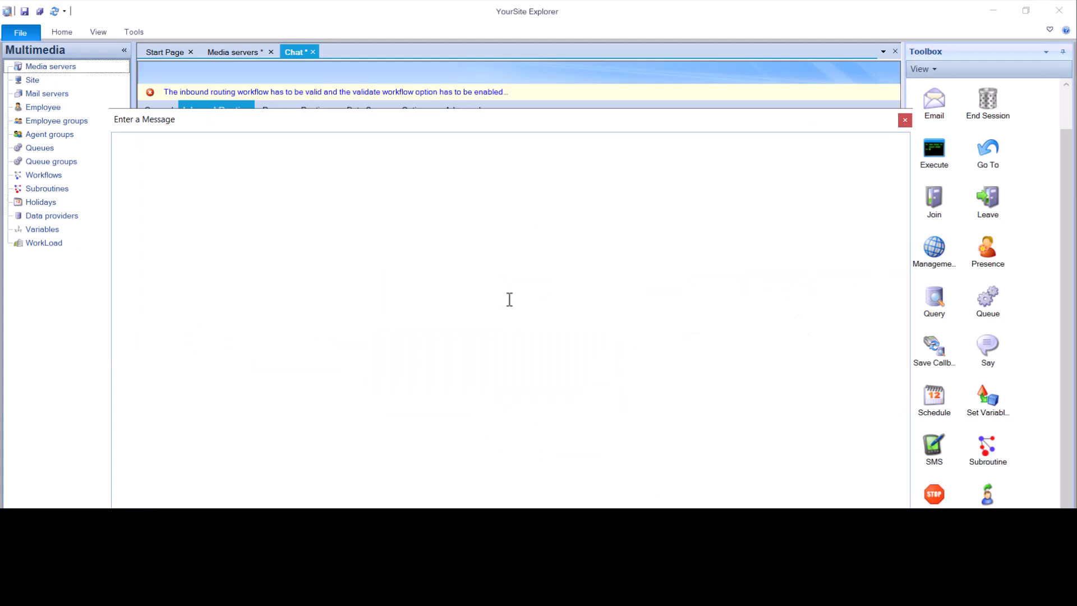
drag(458, 124, 459, 111)
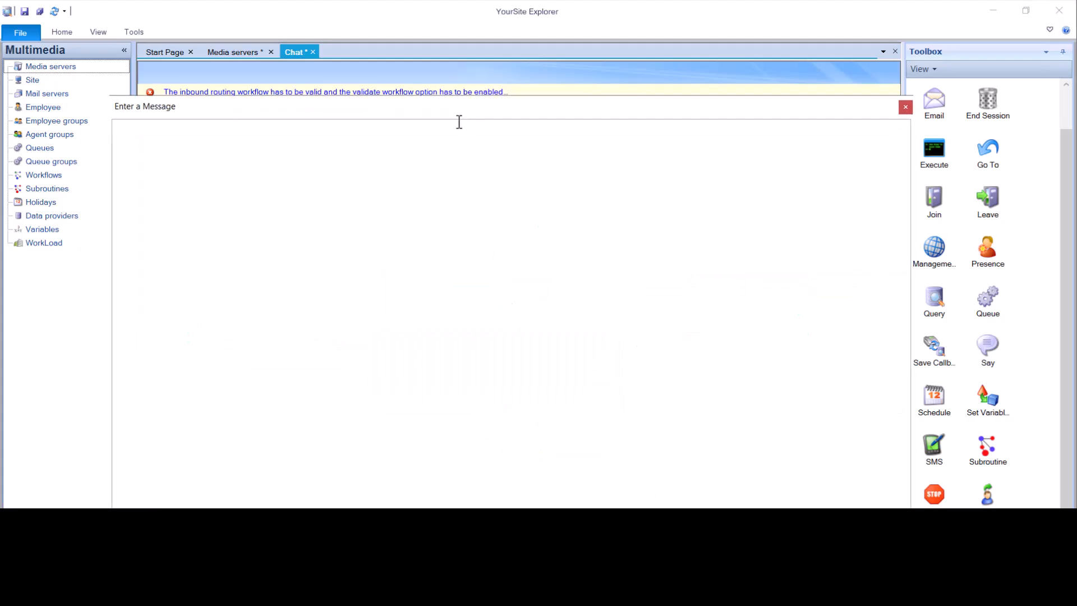
click(456, 135)
text(Transferring y)
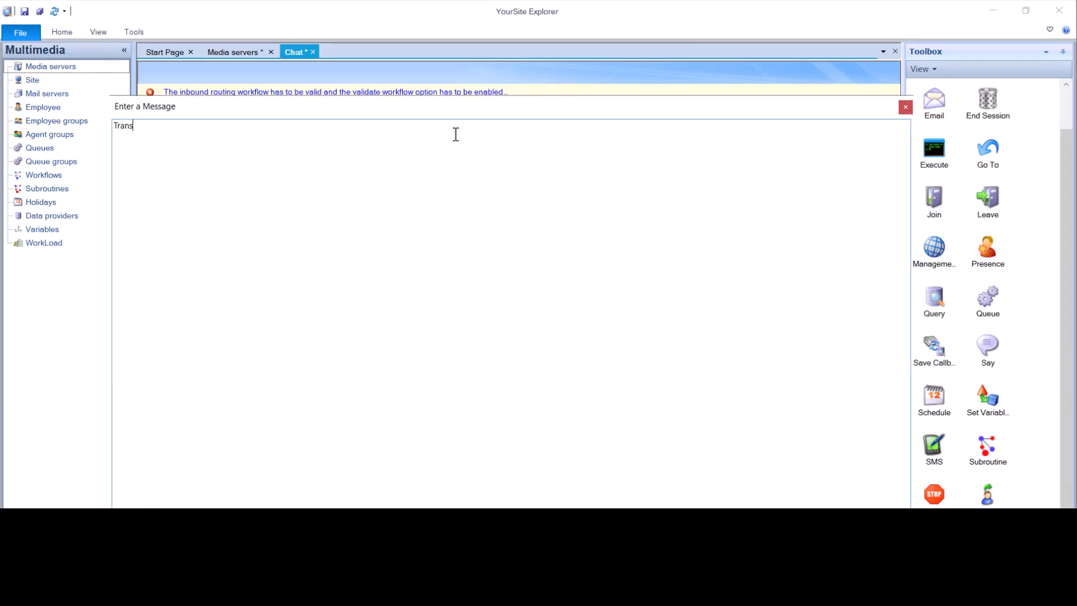
text(ou now)
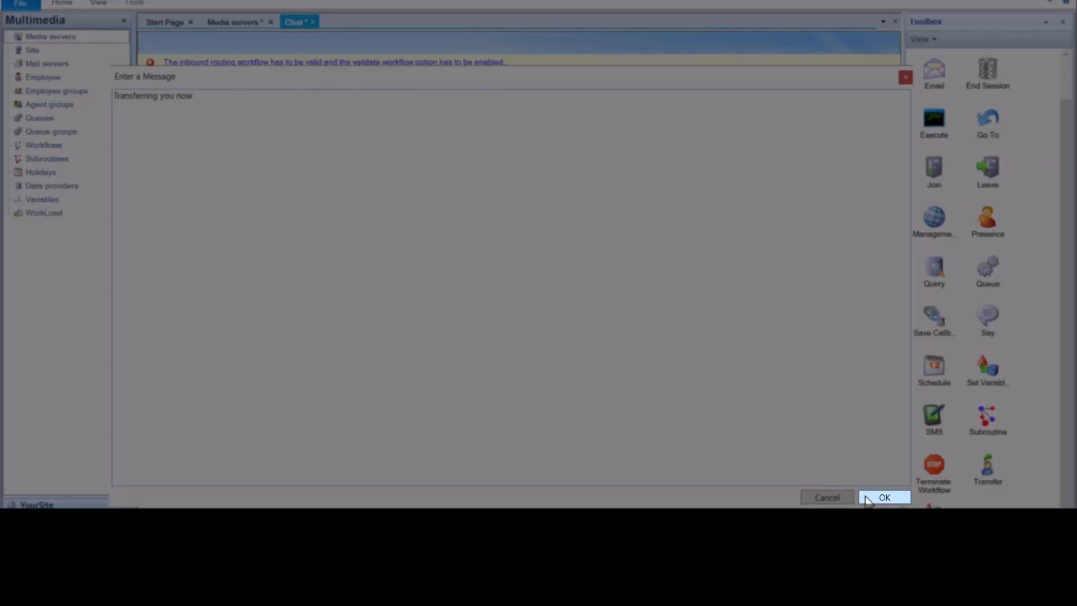
click(884, 497)
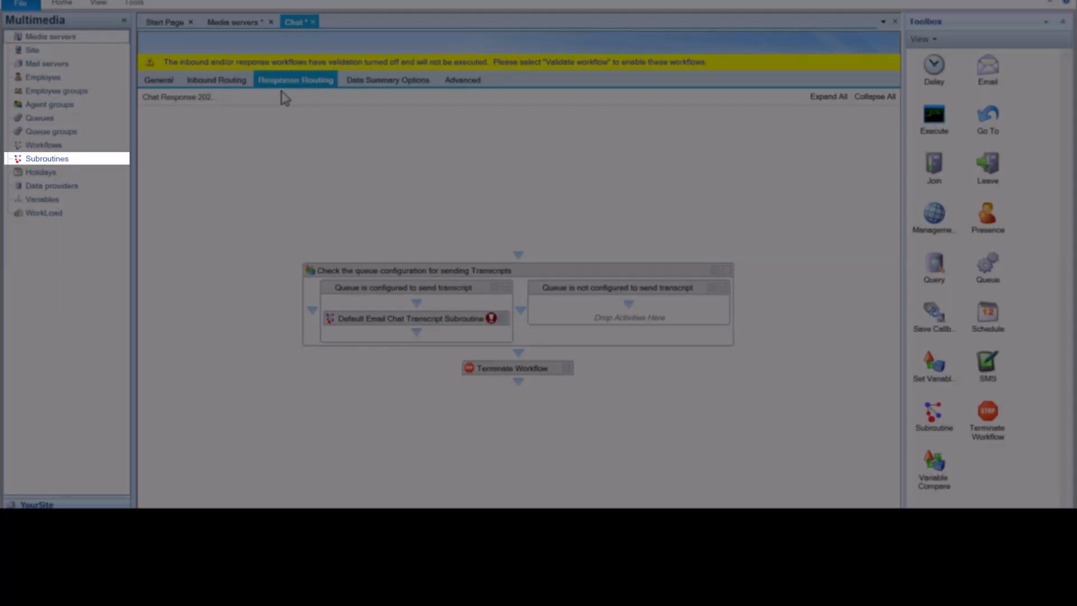
- Copy the English (US) en-US "Email - Your requested transcript" activity from the Default Email Chat Transcript Subroutine
click(79, 160)
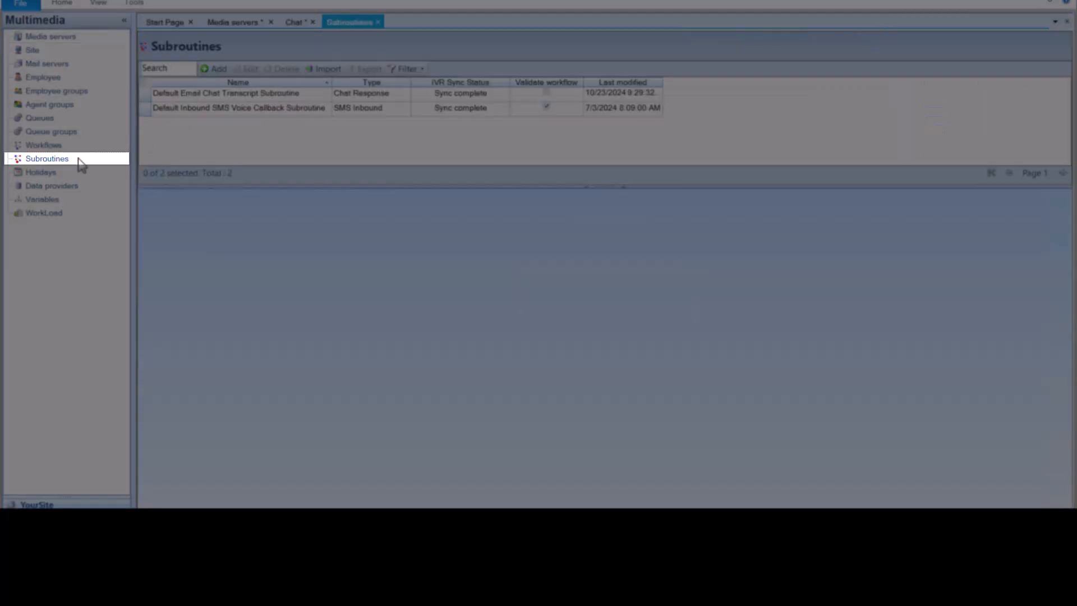
click(224, 99)
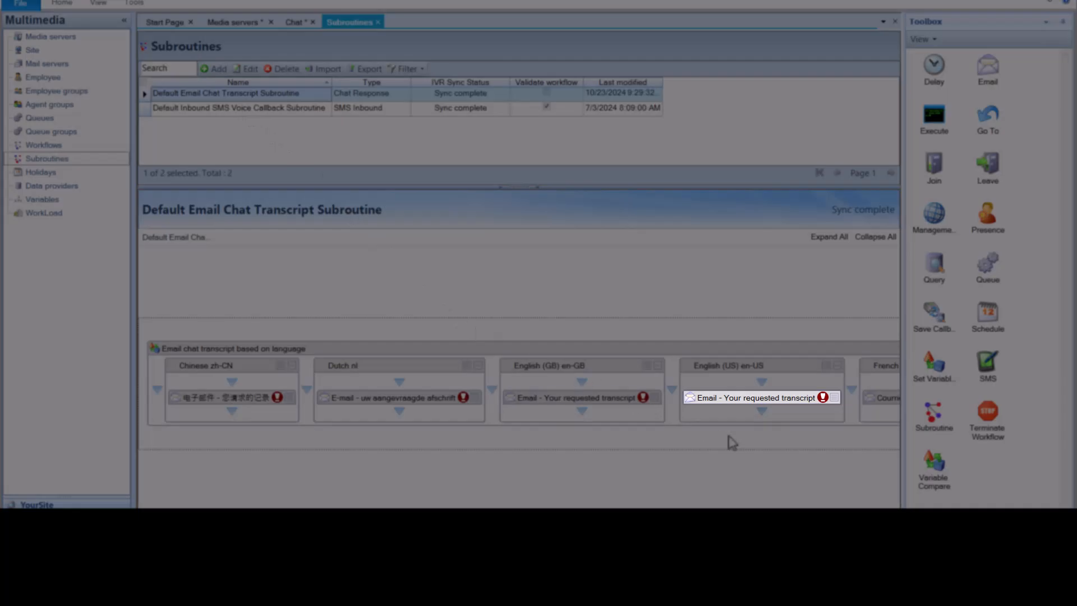
right_click(709, 402)
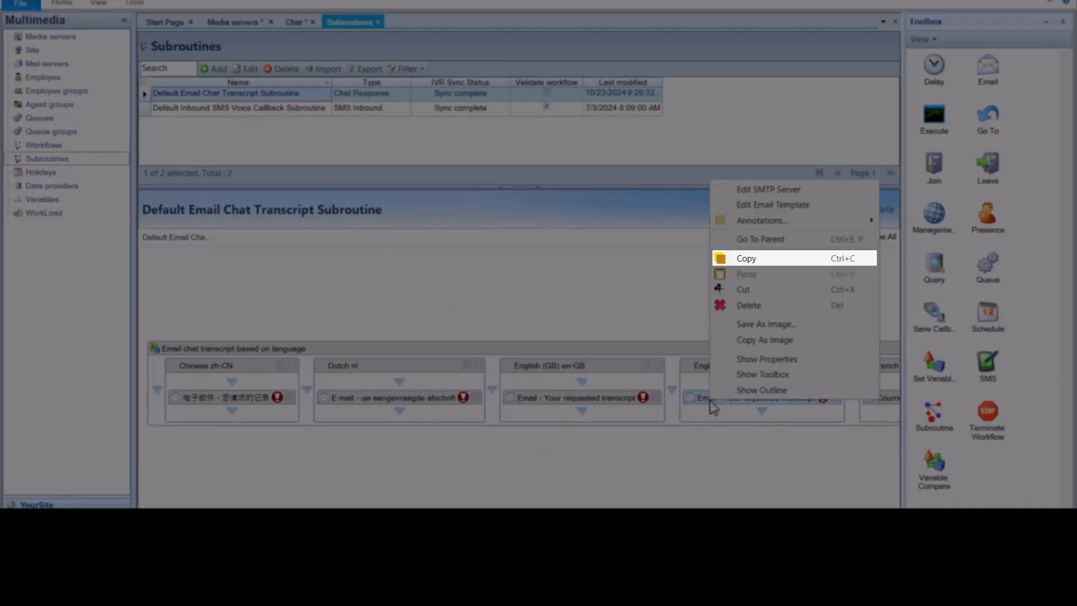
click(759, 263)
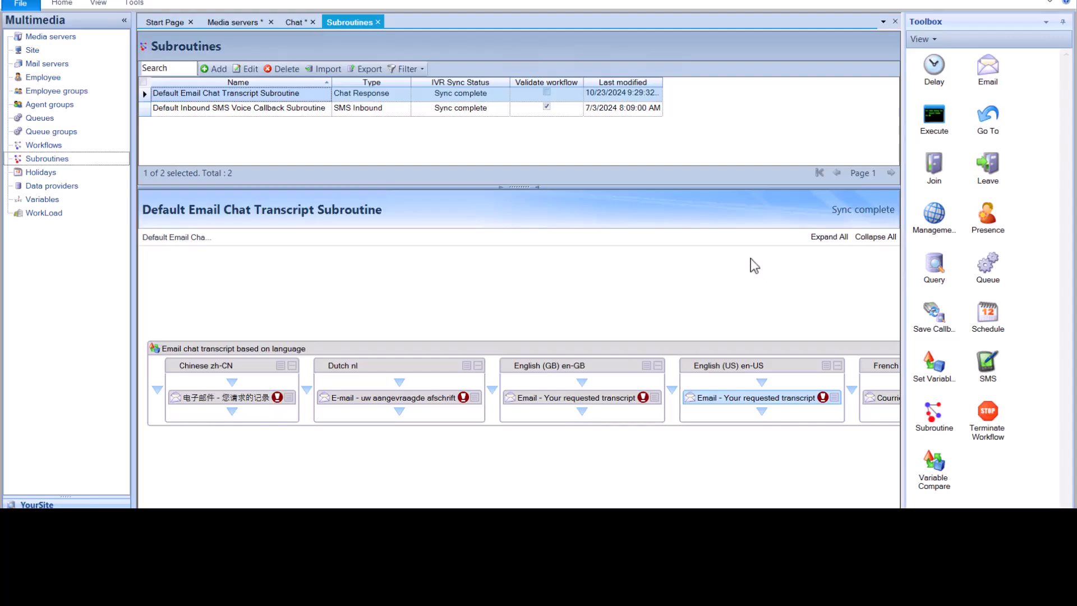
- In the Chat response routing, replace the subroutine under "Queue is configured to send transcript" with the copied Email activity
click(297, 26)
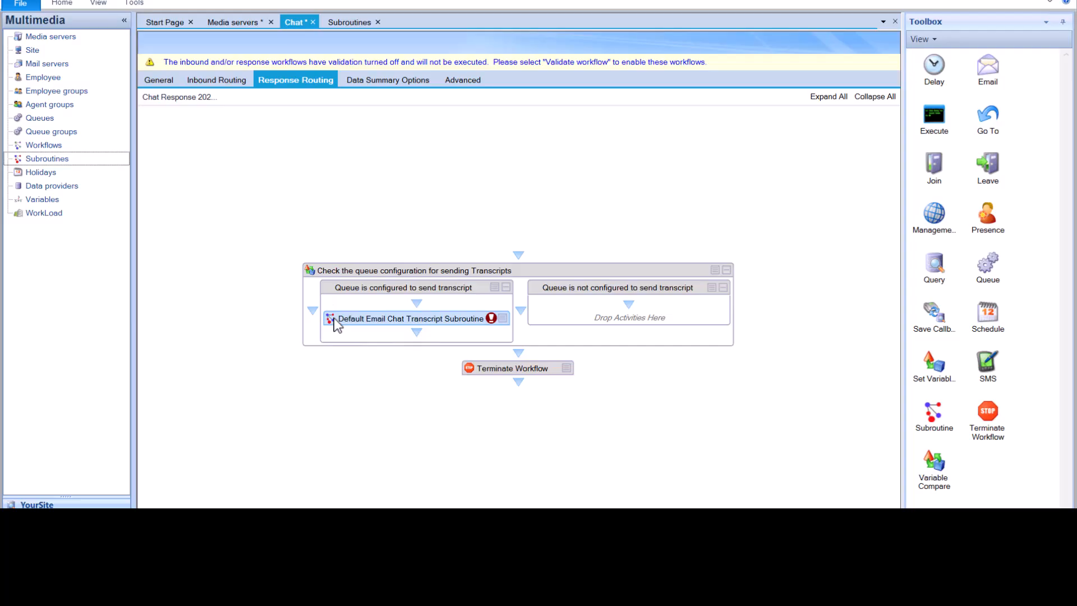
key(Delete)
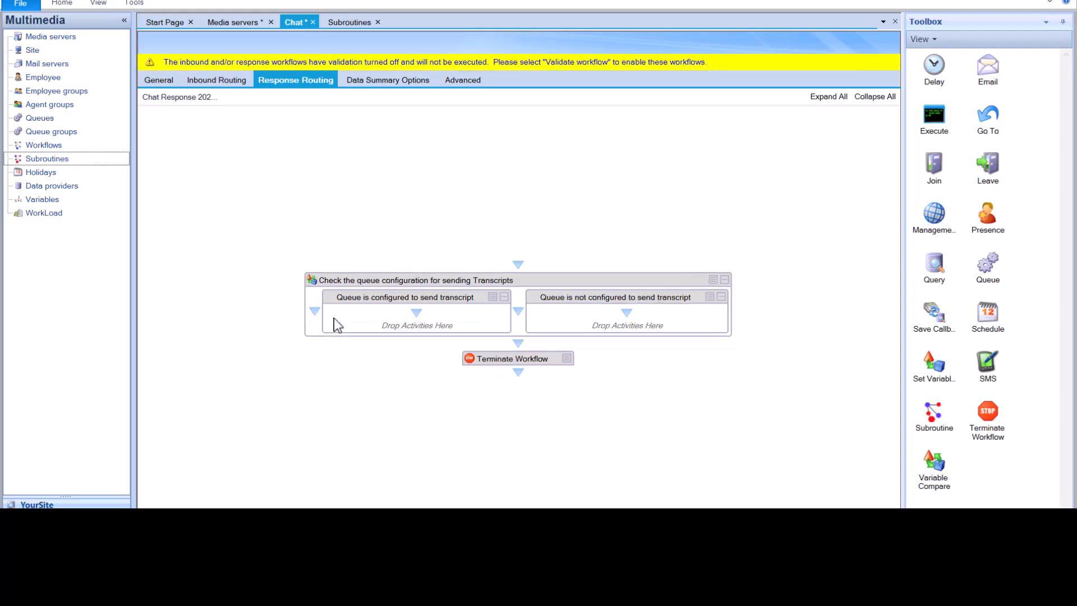
right_click(401, 322)
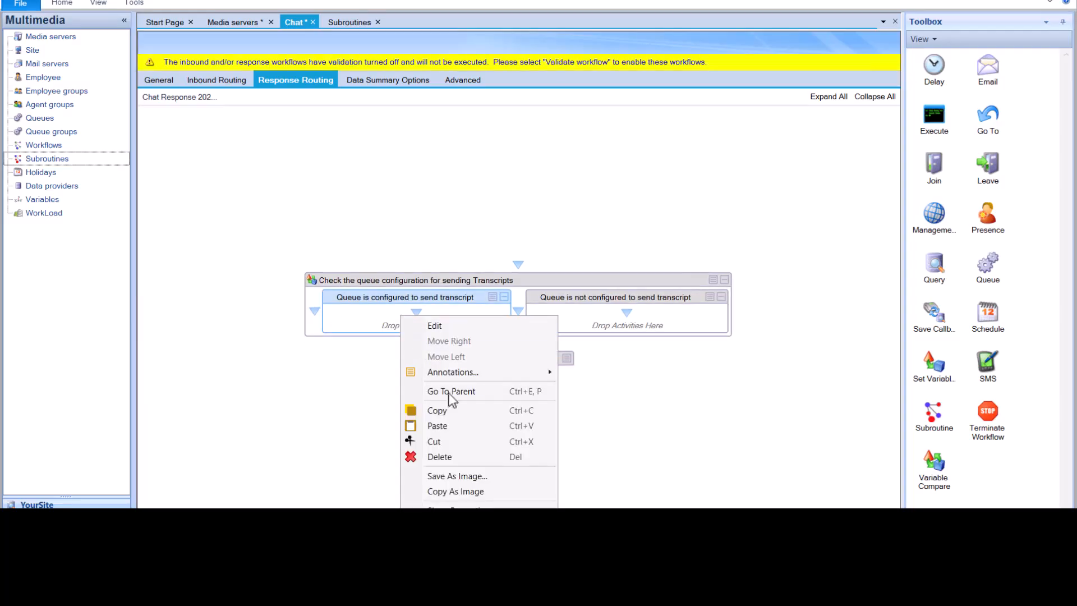
click(438, 426)
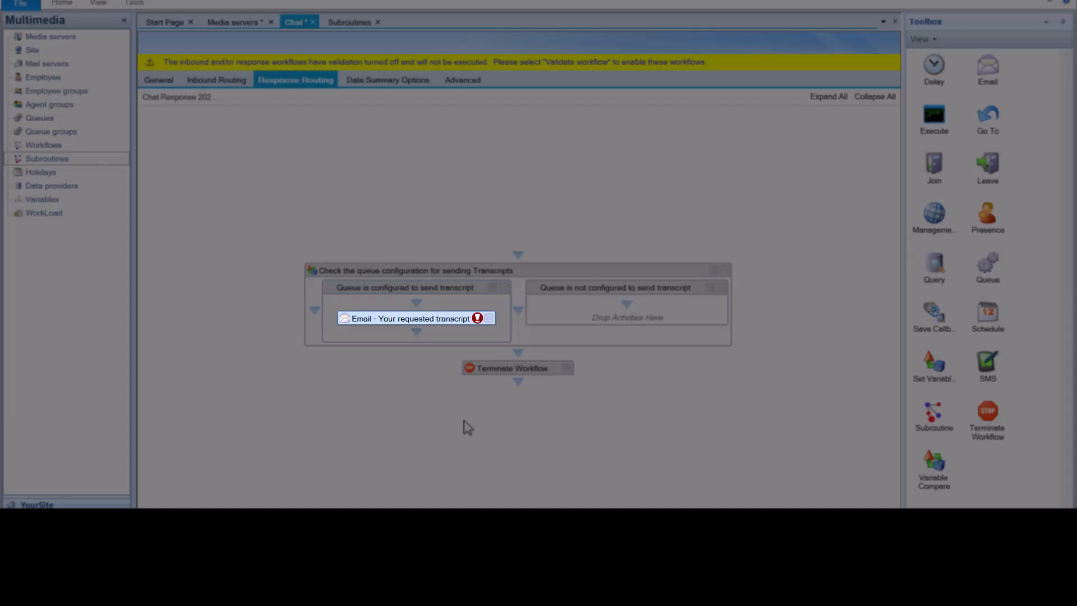
- Assign the second listed Mitel Training mail server as the SMTP server of the "Email - Your requested transcript" activity
right_click(454, 328)
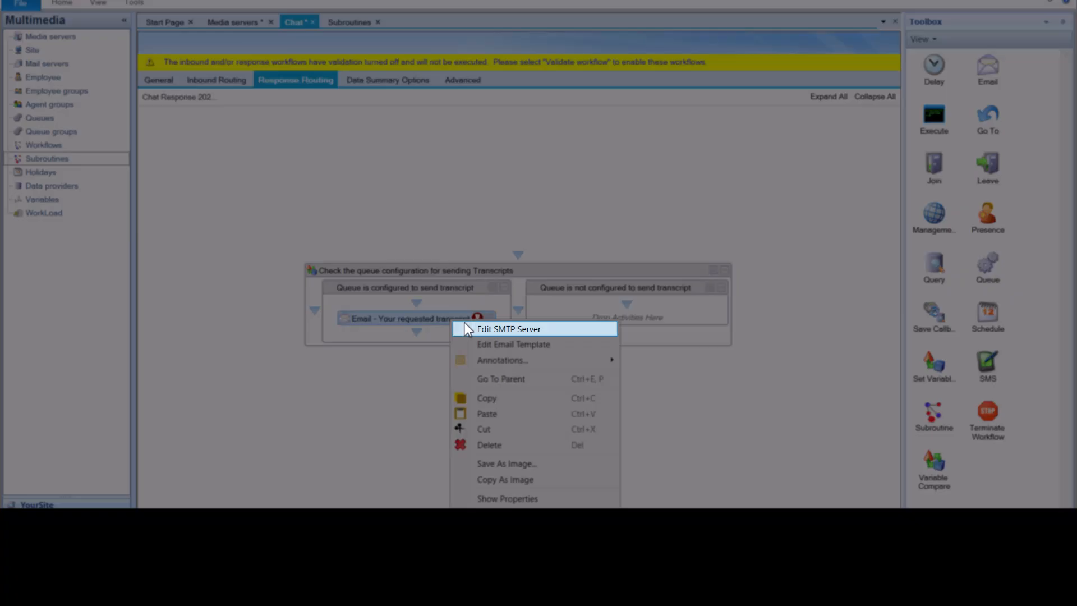
click(465, 329)
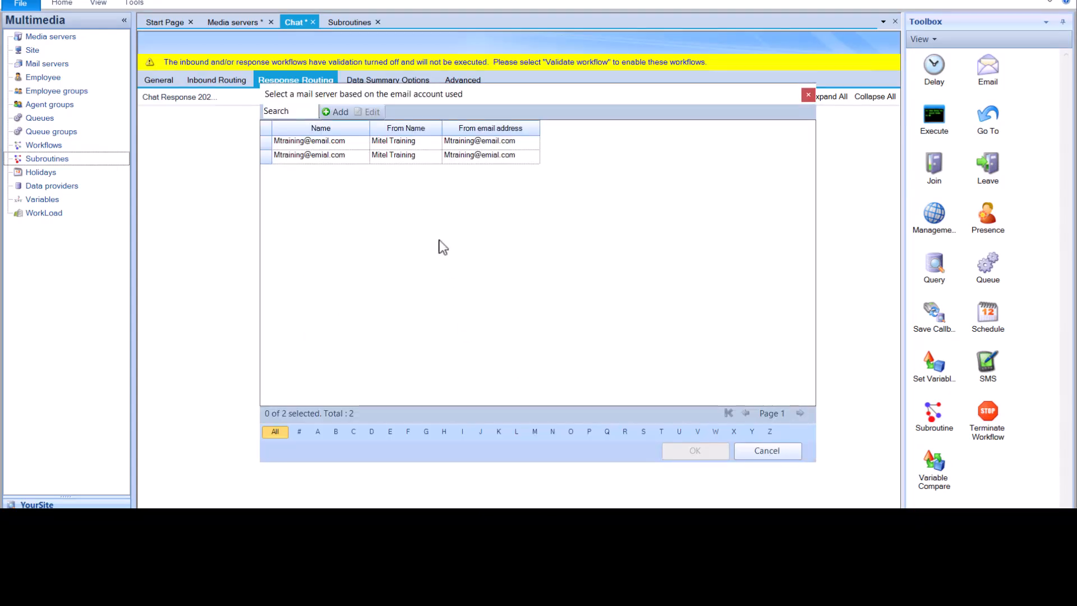
click(414, 159)
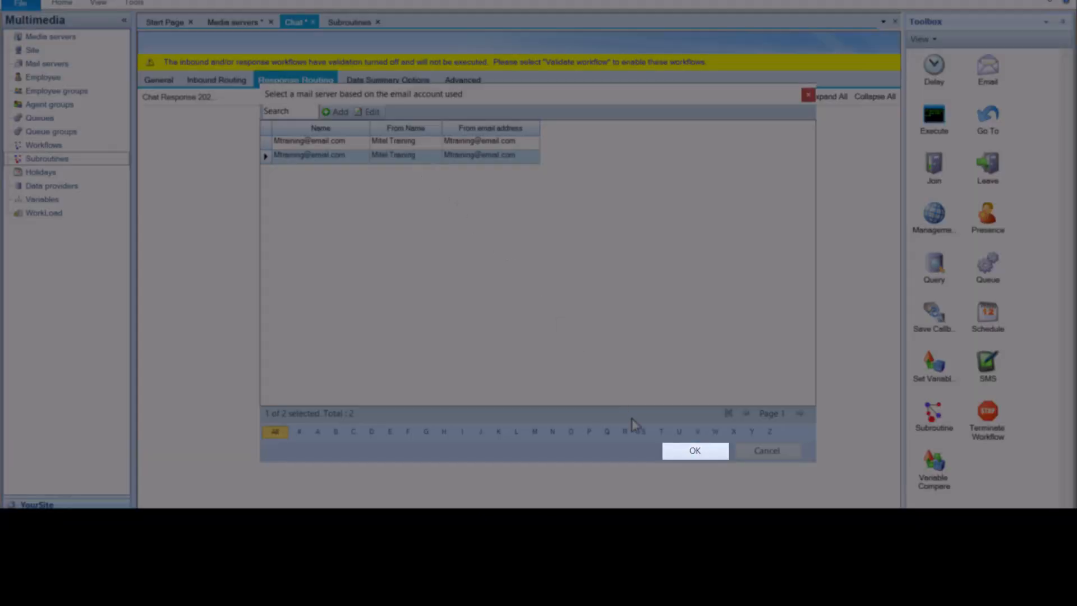
click(667, 461)
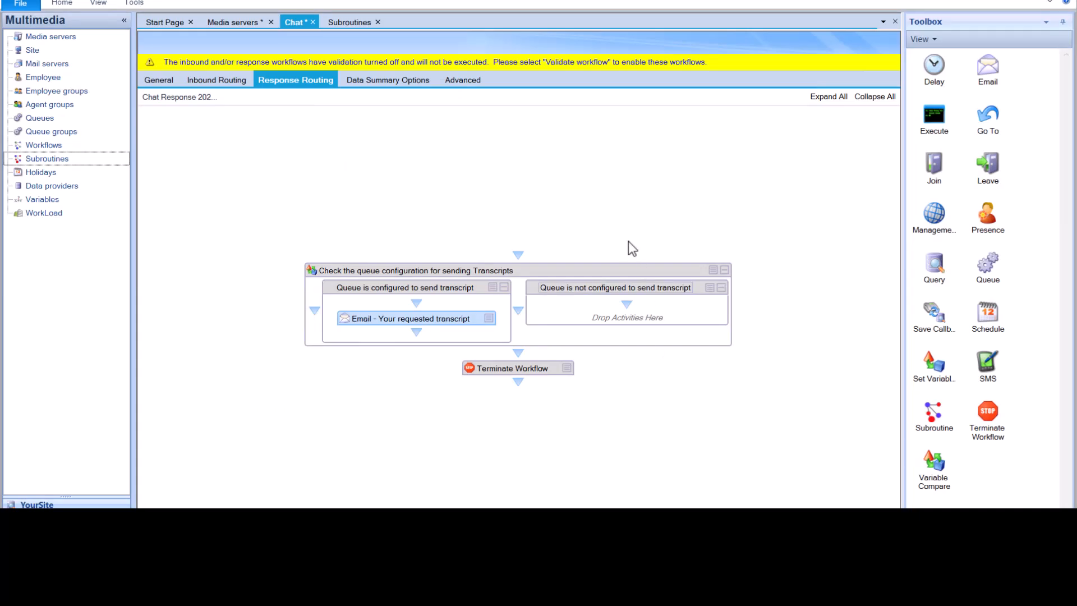
- Enable the Validate workflow option in the response workflow's properties and save the Chat media server
right_click(616, 196)
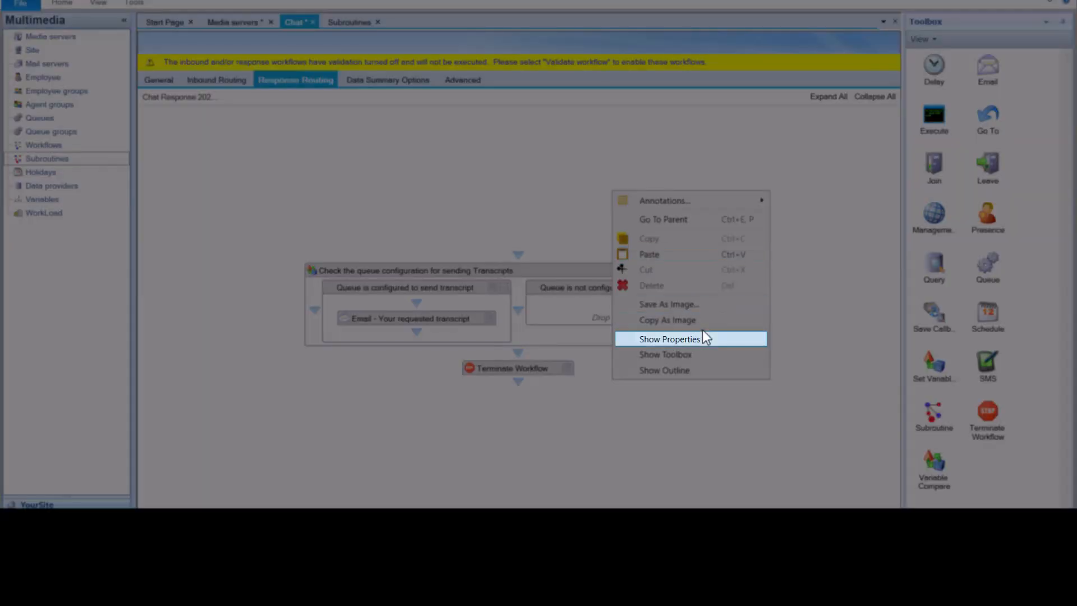
click(704, 335)
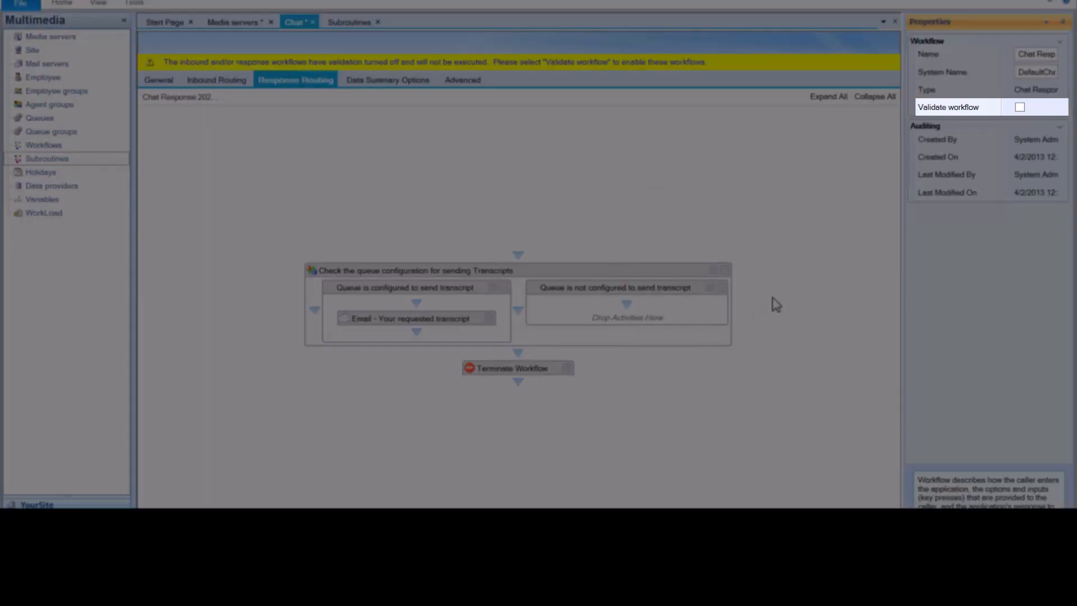
click(1020, 107)
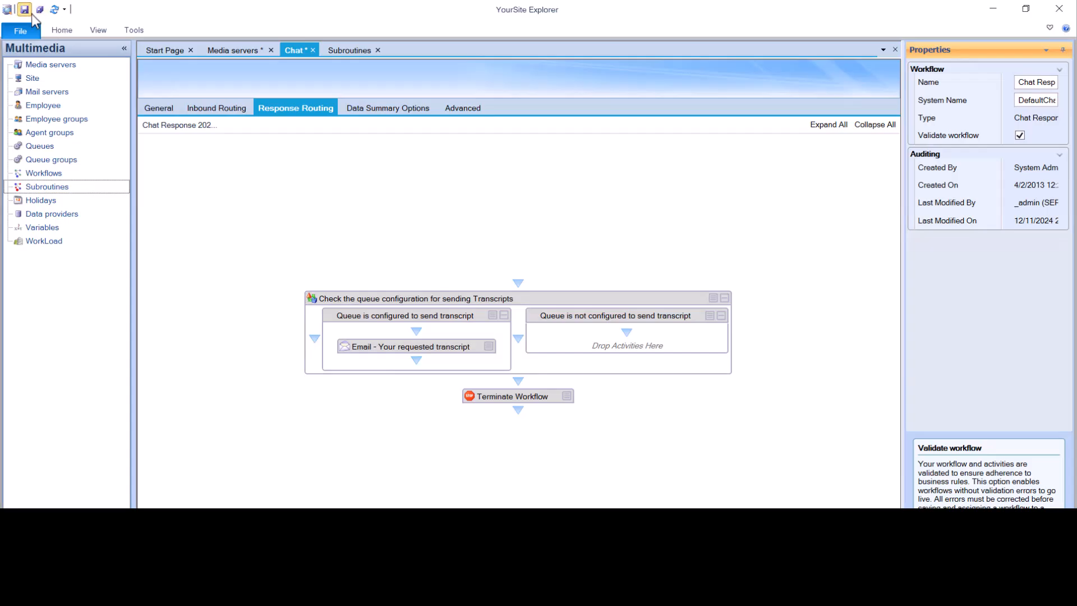
click(24, 9)
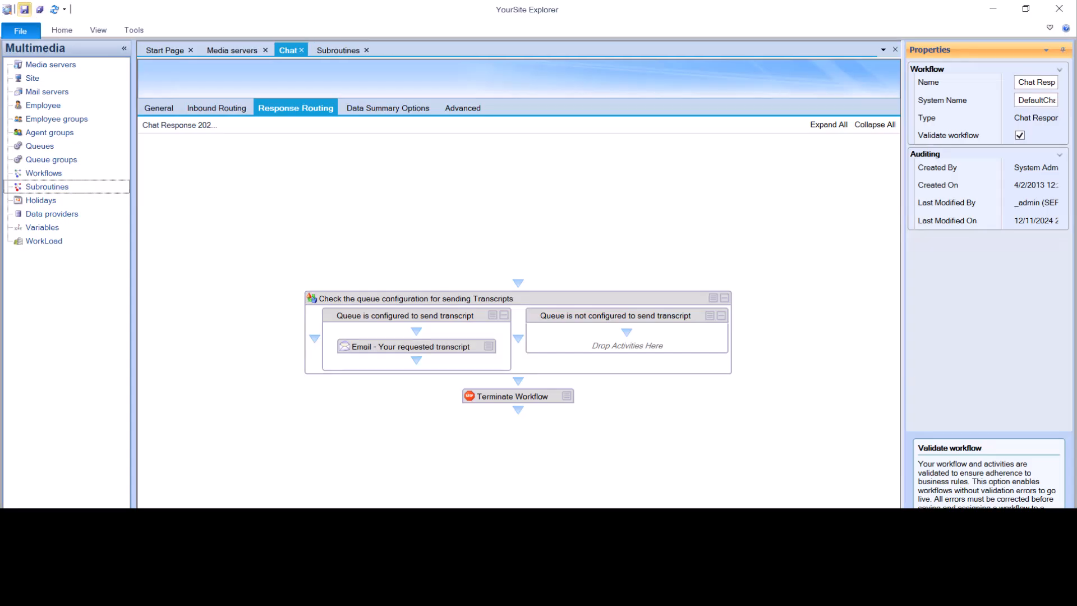